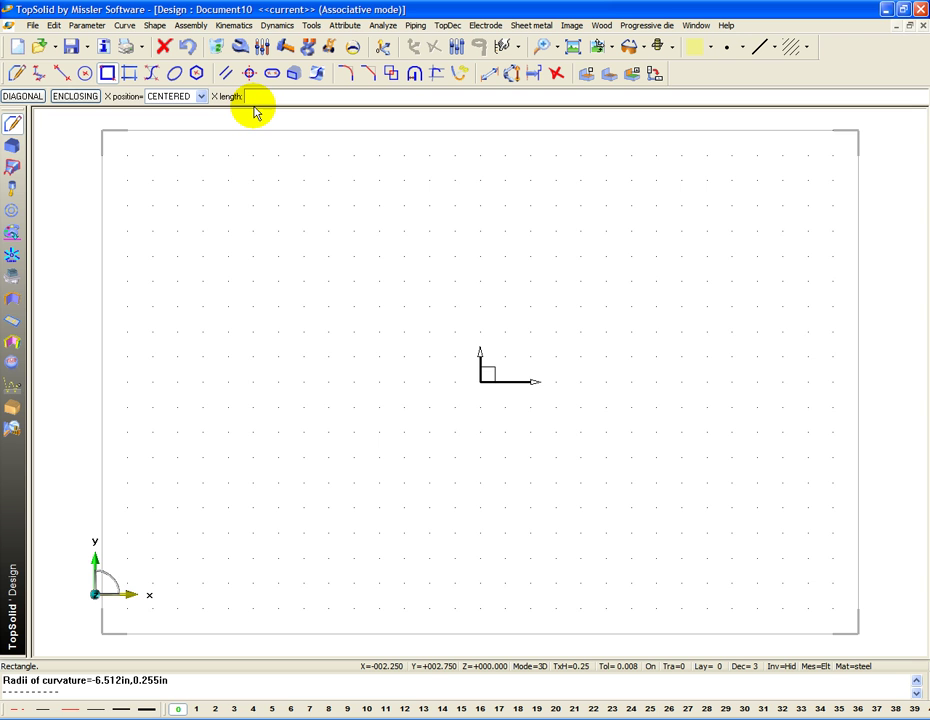
Give the rectangle X length parameter x=1 and Y length parameter y=1
type("to ma")
type("ke an excel dr")
type("iven librar")
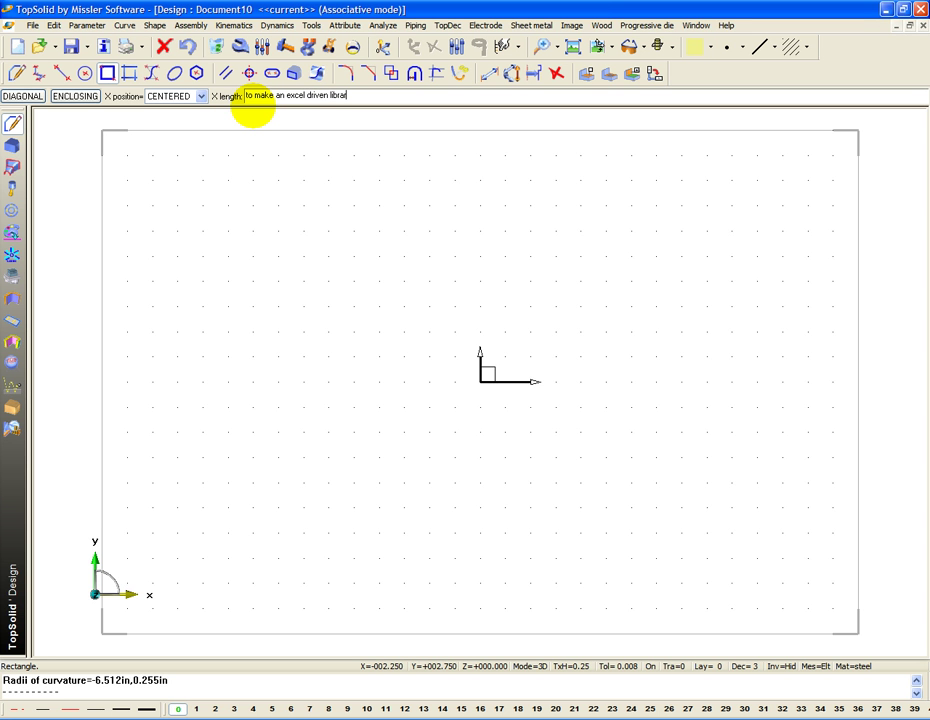
type("y part, you n")
type("eed to create the")
type(" part with named")
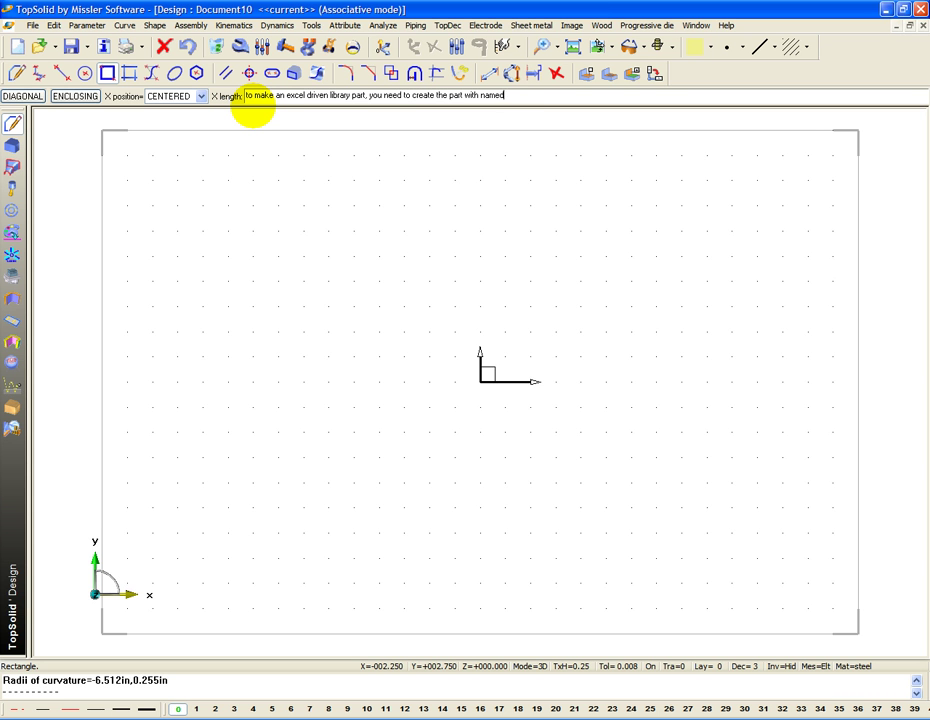
type(" parameters t")
type("hat you want to dr")
type("ive")
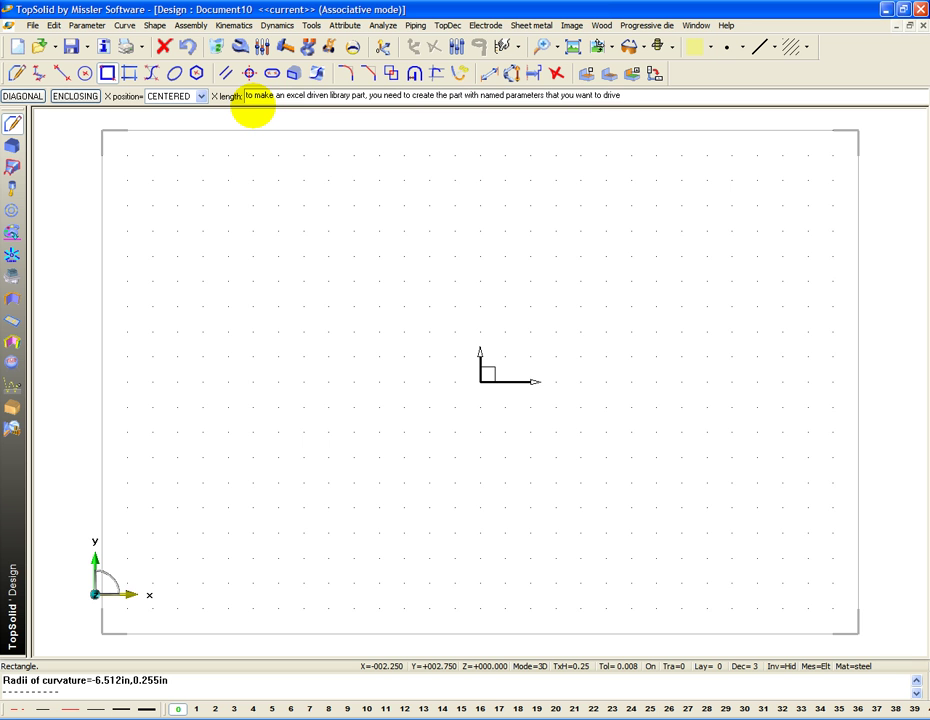
key("ctrl+a")
key("BackSpace")
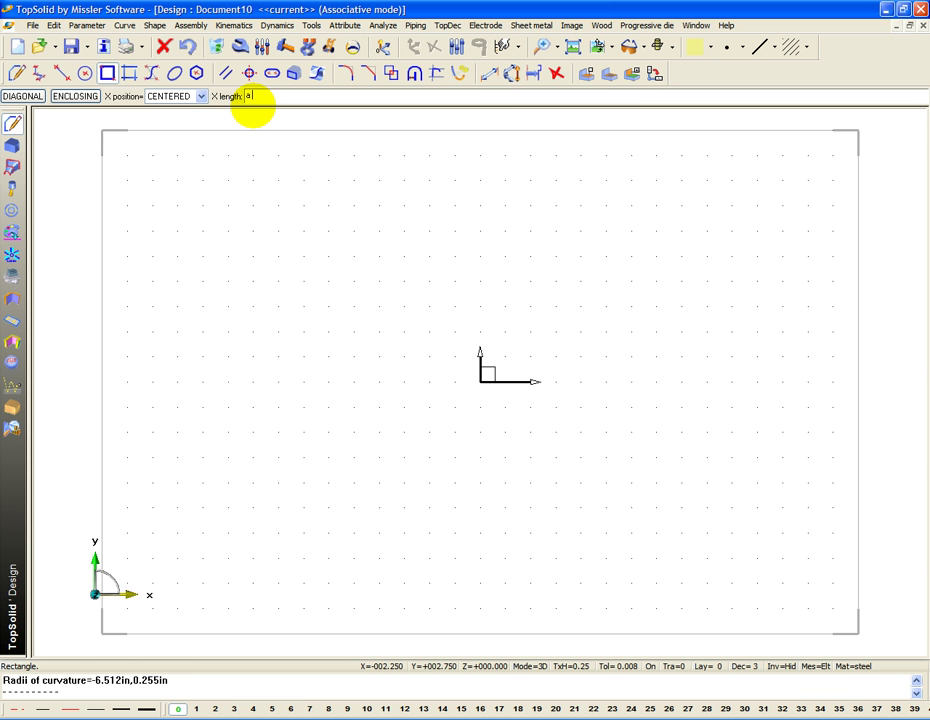
type("named pa")
type("ramter is create")
type("d by")
key("BackSpace")
key("BackSpace")
key("BackSpace")
key("BackSpace")
key("BackSpace")
key("BackSpace")
type("n be")
type(" created on the fly by")
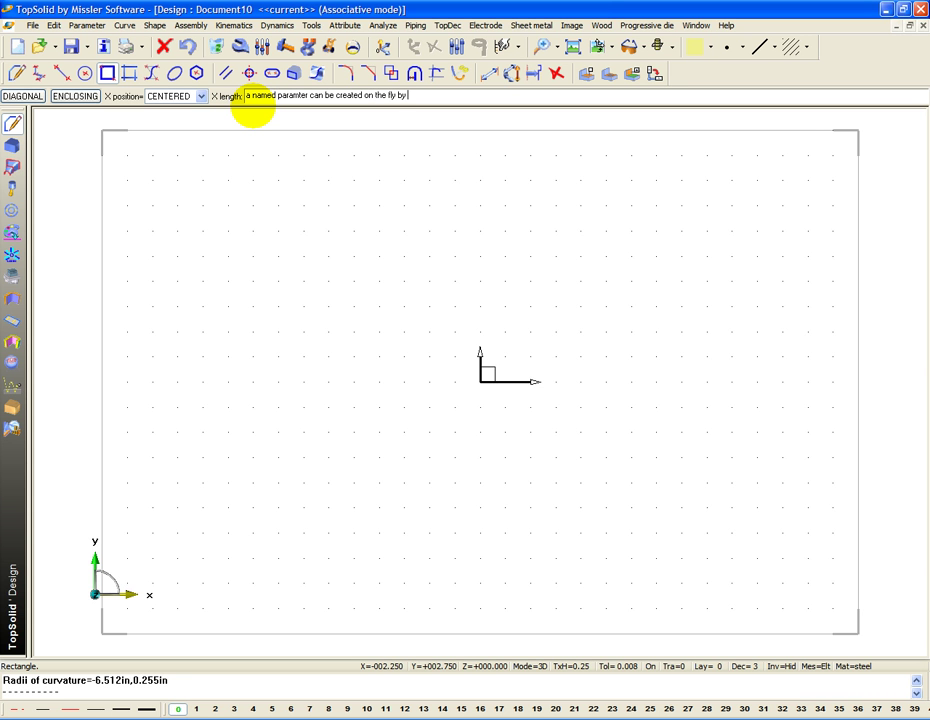
type("ing a")
type(" name")
type(", the equal sign plus a ")
type("value")
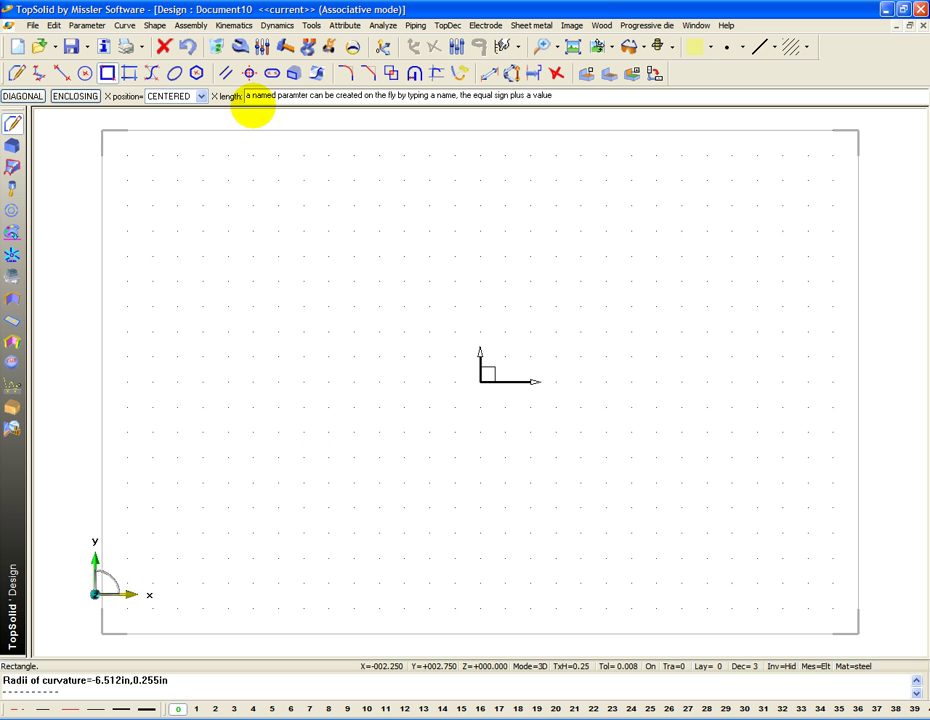
key("ctrl+a")
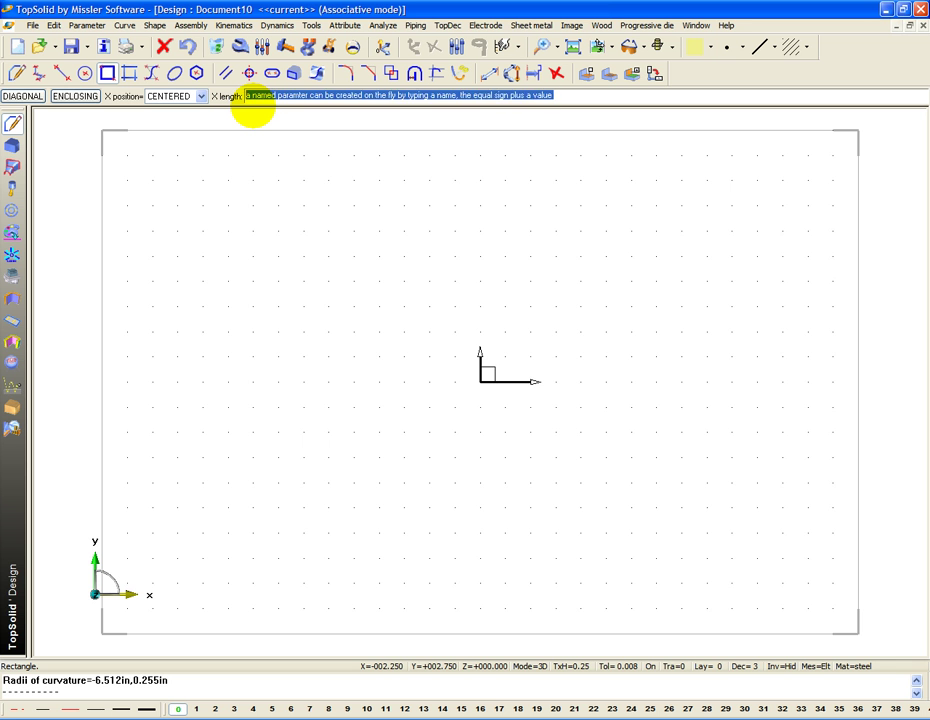
type("x=1")
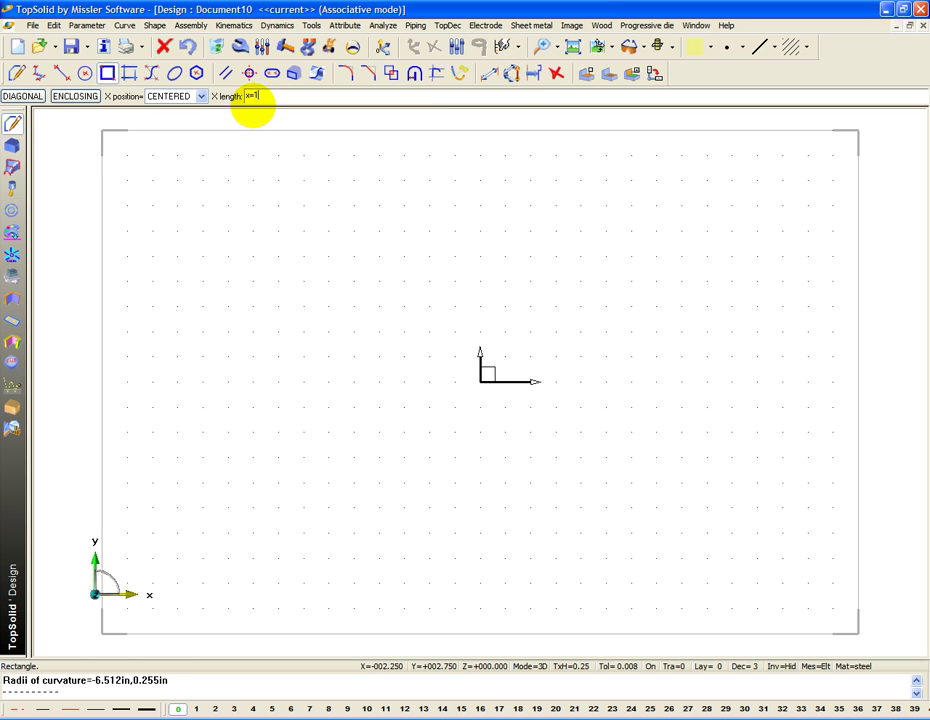
key("Return")
type("y=1")
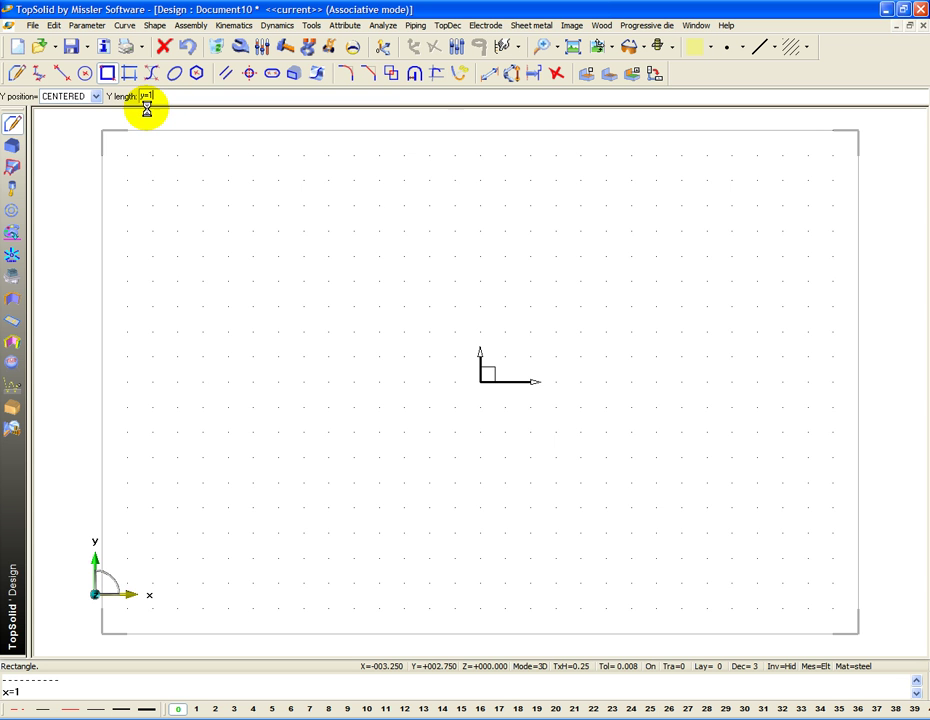
type("=1in")
key("Return")
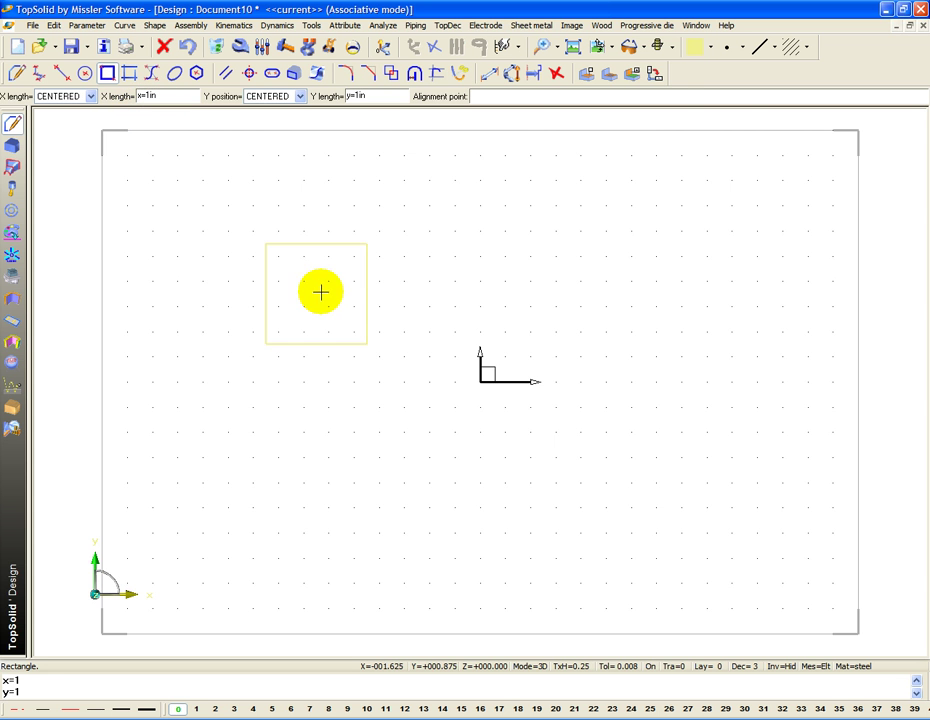
Place the square centred on the origin, colour it blue, and begin extruding it
left_click(702, 46)
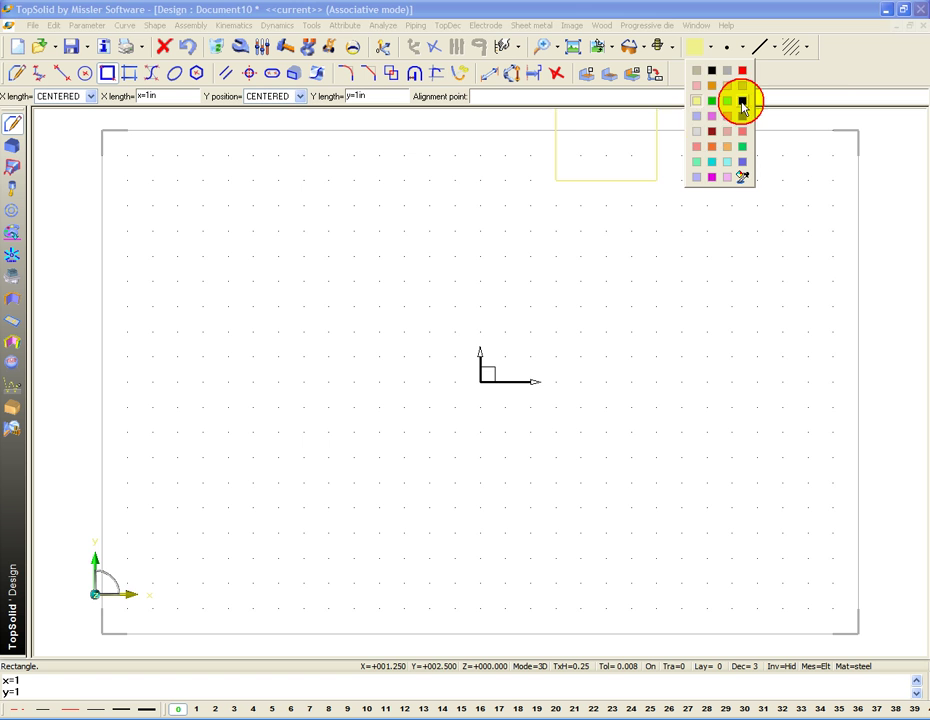
left_click(741, 101)
left_click(474, 302)
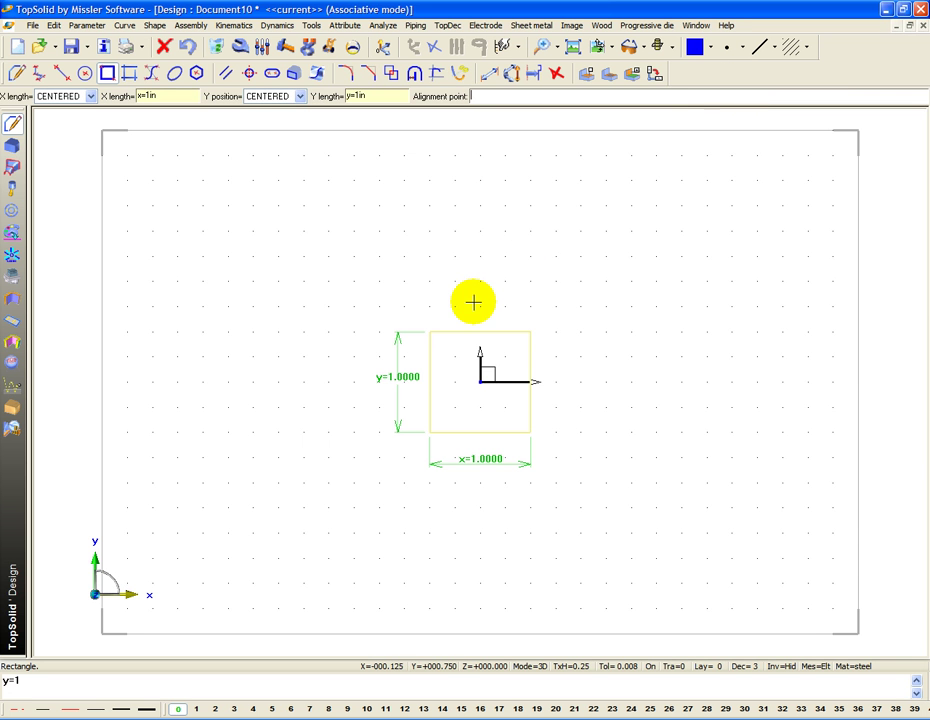
left_click(694, 46)
left_click(518, 331)
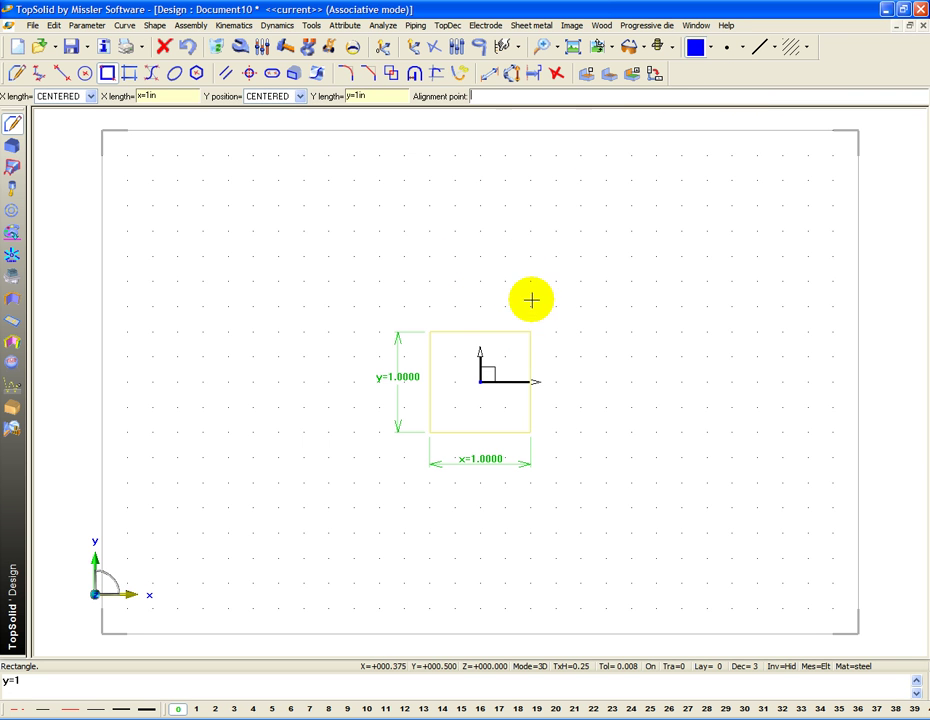
key("Escape")
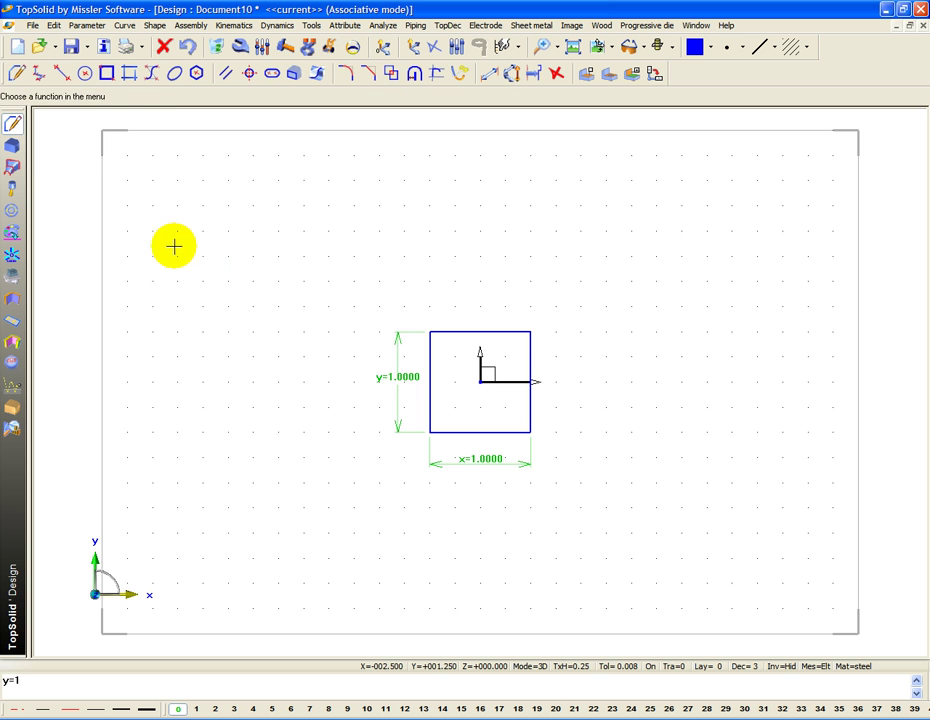
left_click(12, 149)
left_click(453, 332)
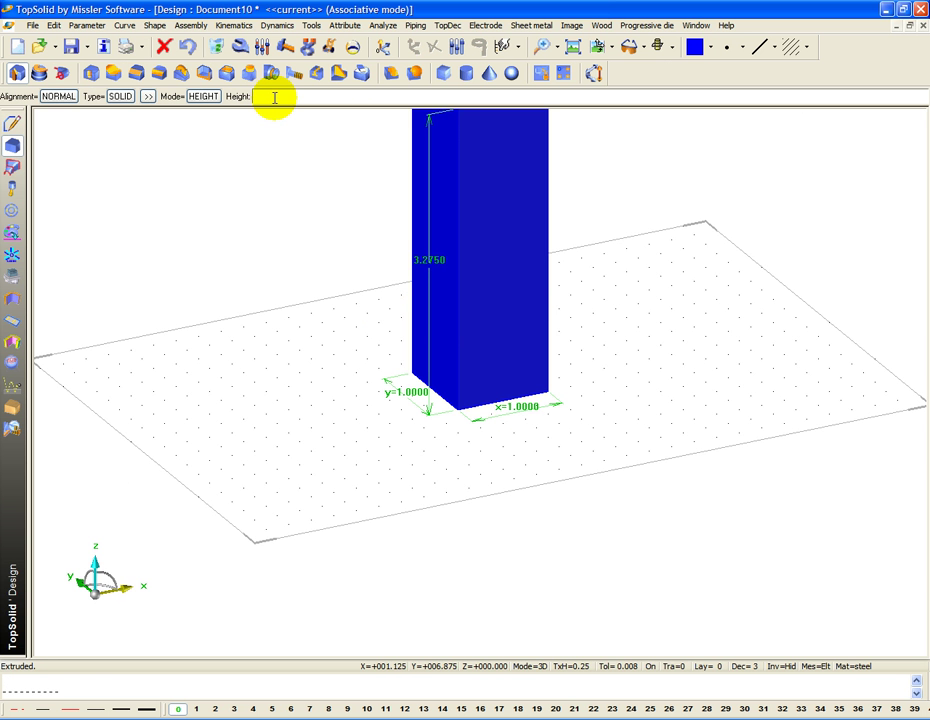
Extrude the square to height parameter z=1 and display the x, y, z driving dimensions
type("z=1")
key("Return")
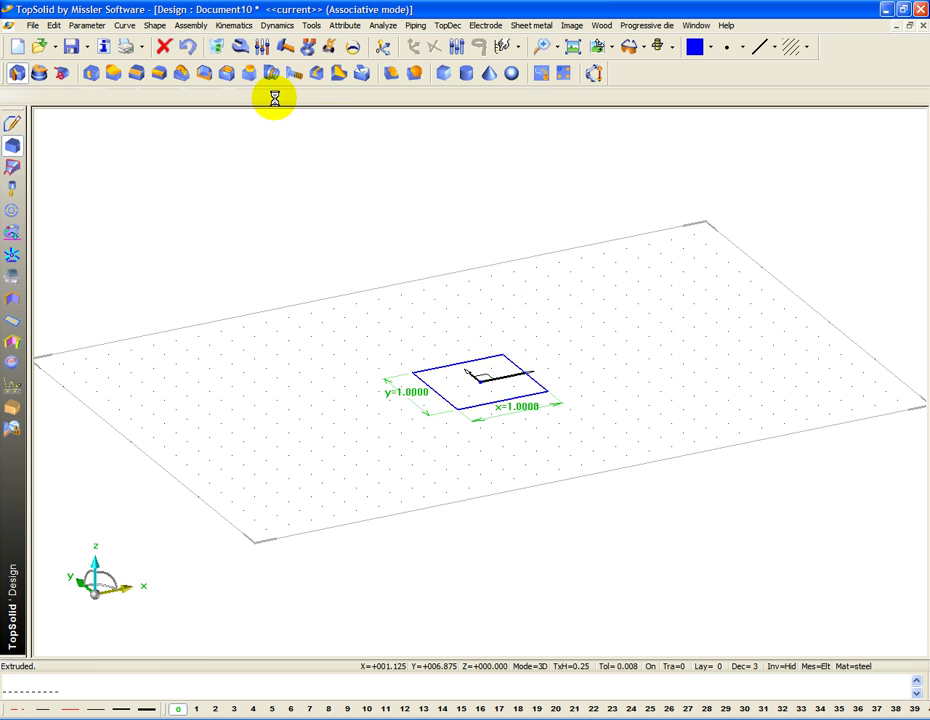
mouse_move(332, 187)
middle_mouse_down()
mouse_move(314, 193)
mouse_move(332, 197)
middle_mouse_up()
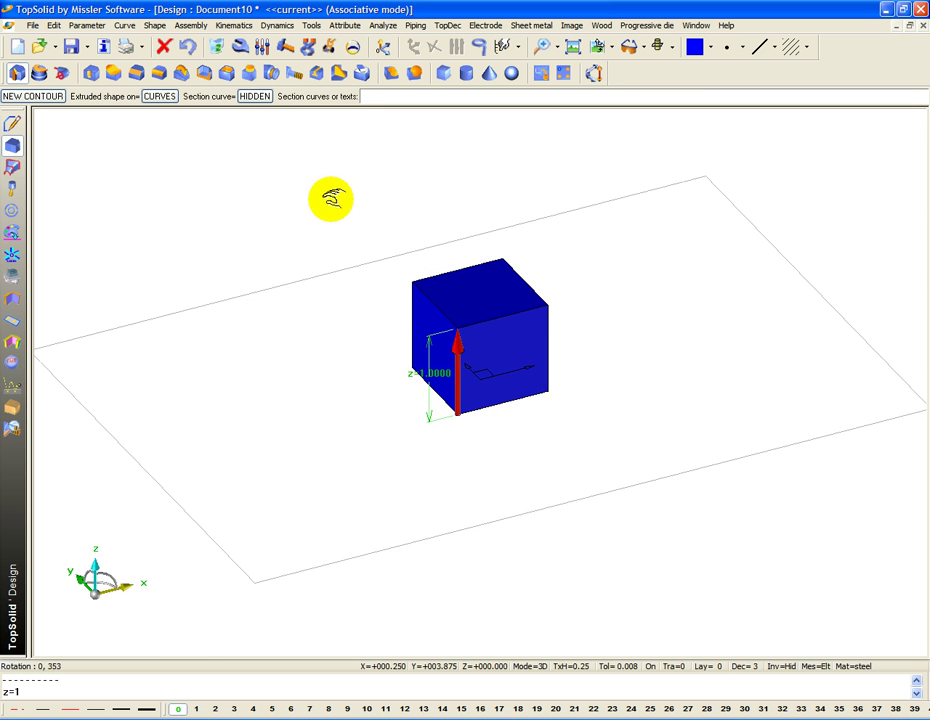
left_click(355, 44)
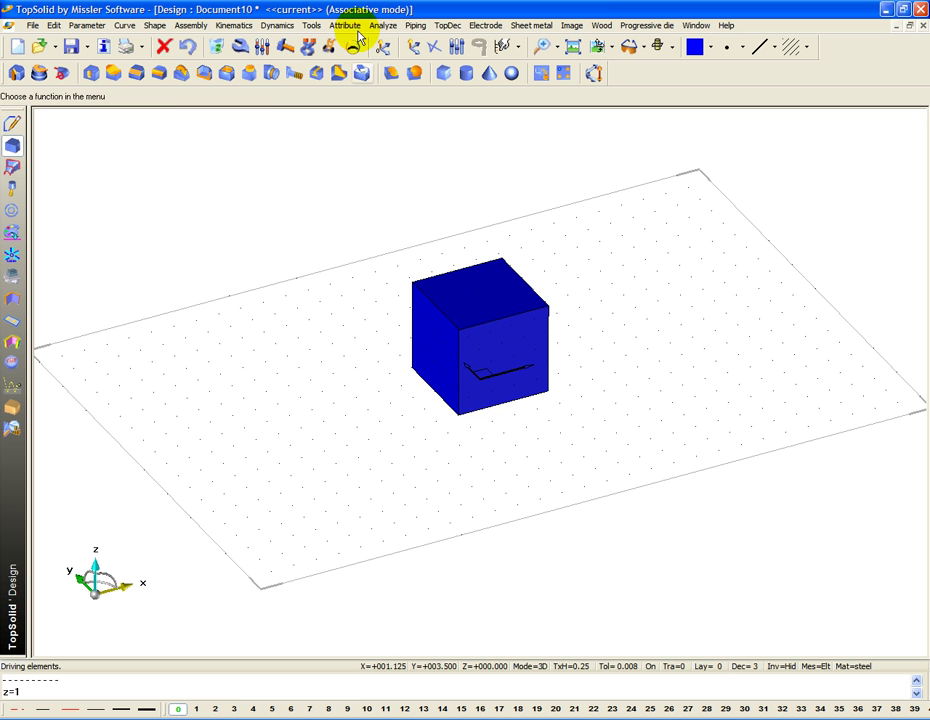
left_click(353, 46)
left_click(482, 292)
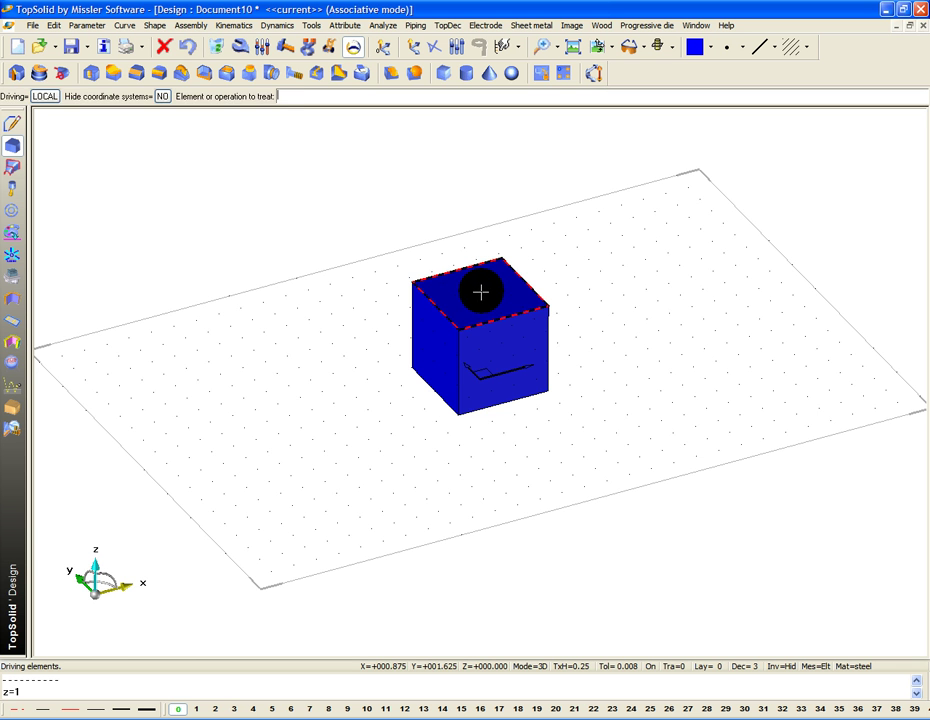
Define the cube as an assembly part with steel material
left_click(192, 25)
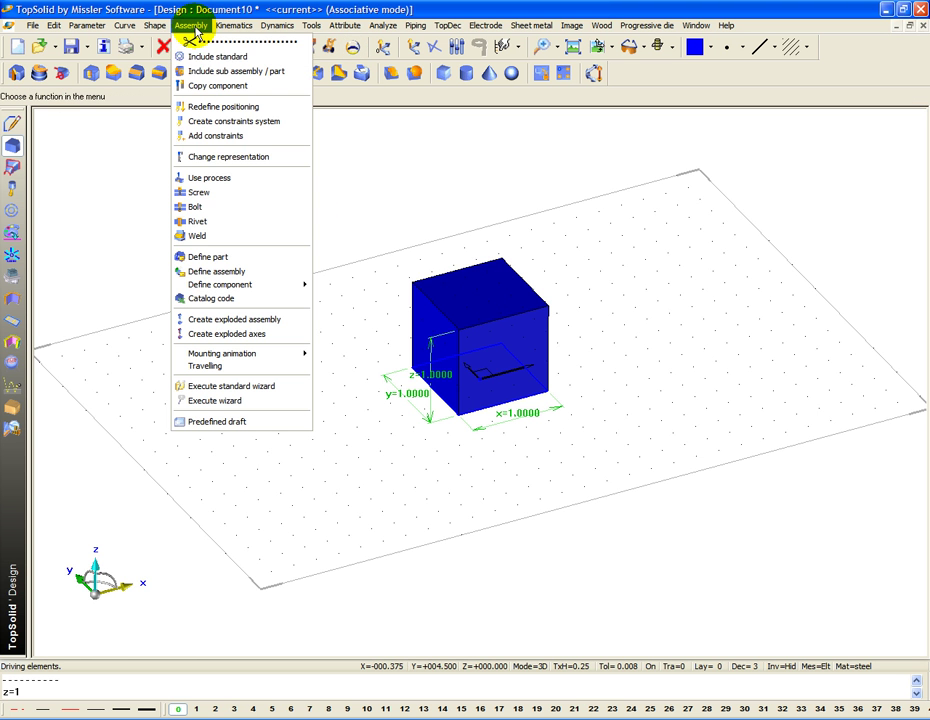
left_click(258, 262)
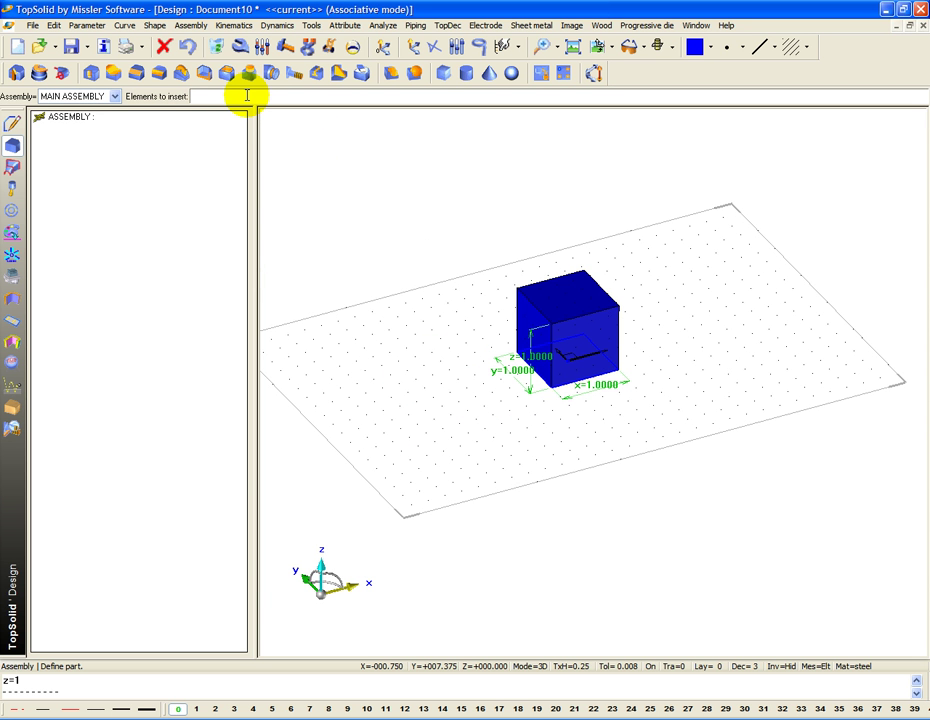
type("First, d")
type("efine the model as an asse")
type("mbly par")
left_click(566, 296)
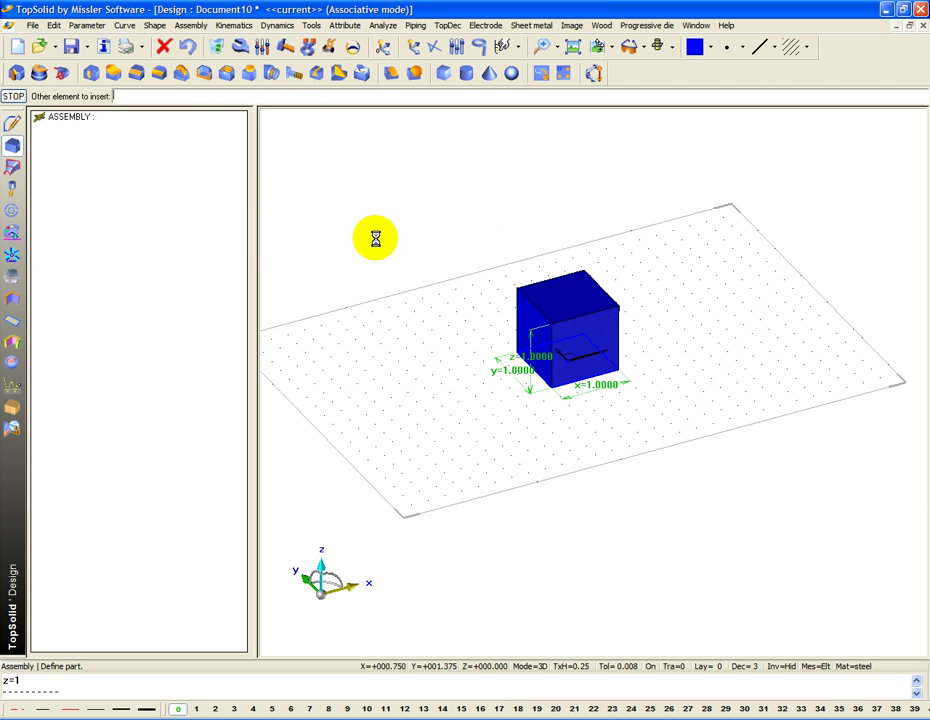
left_click(15, 97)
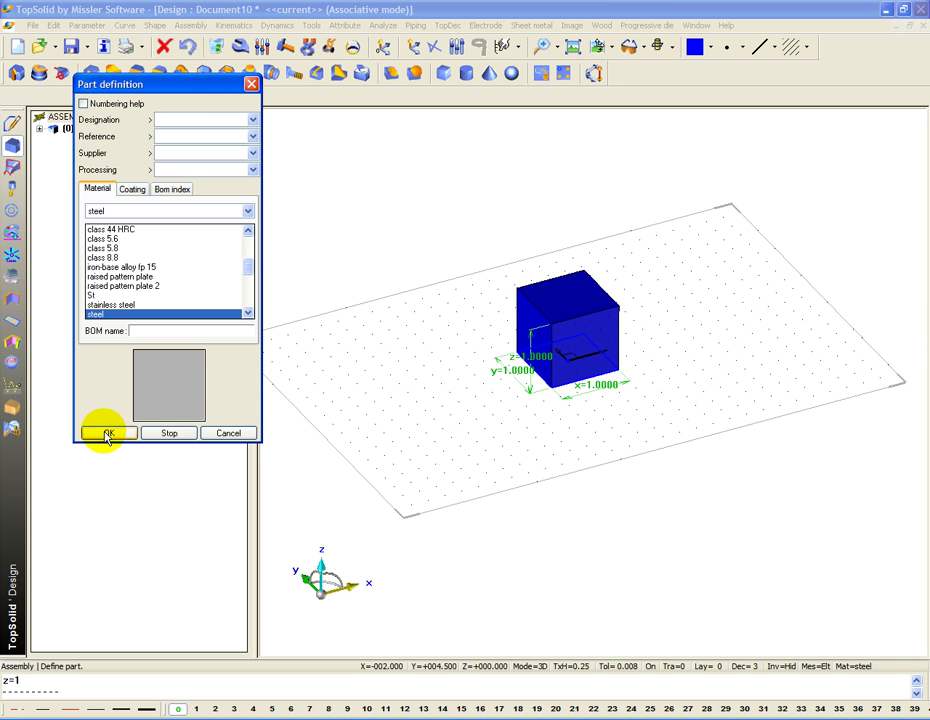
left_click(107, 435)
left_click(190, 26)
mouse_move(220, 285)
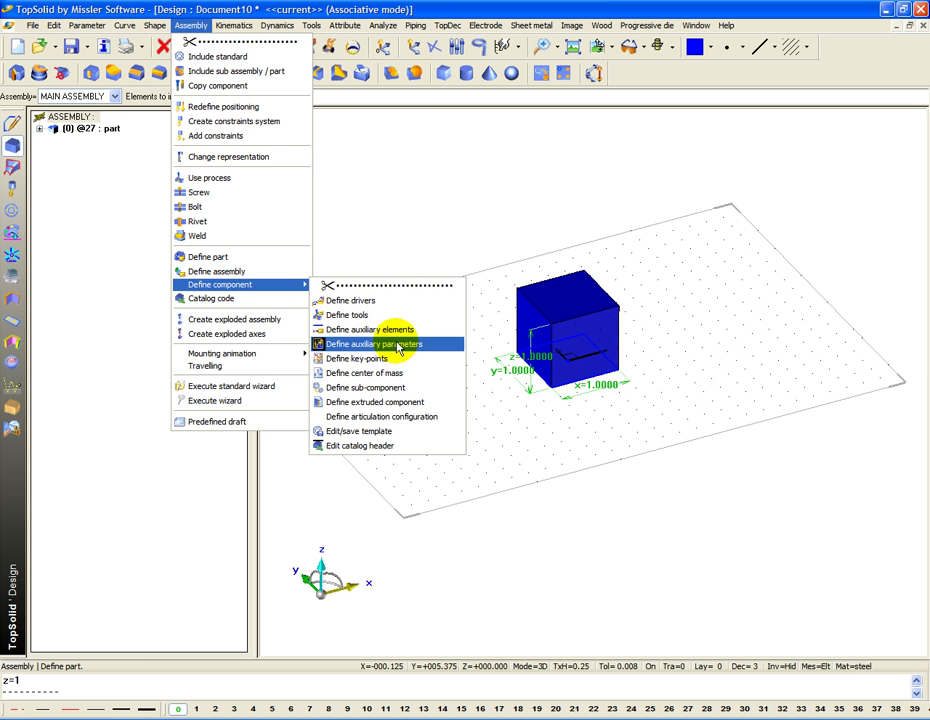
Set the absolute coordinate system as the cube's key coordinate system
left_click(395, 358)
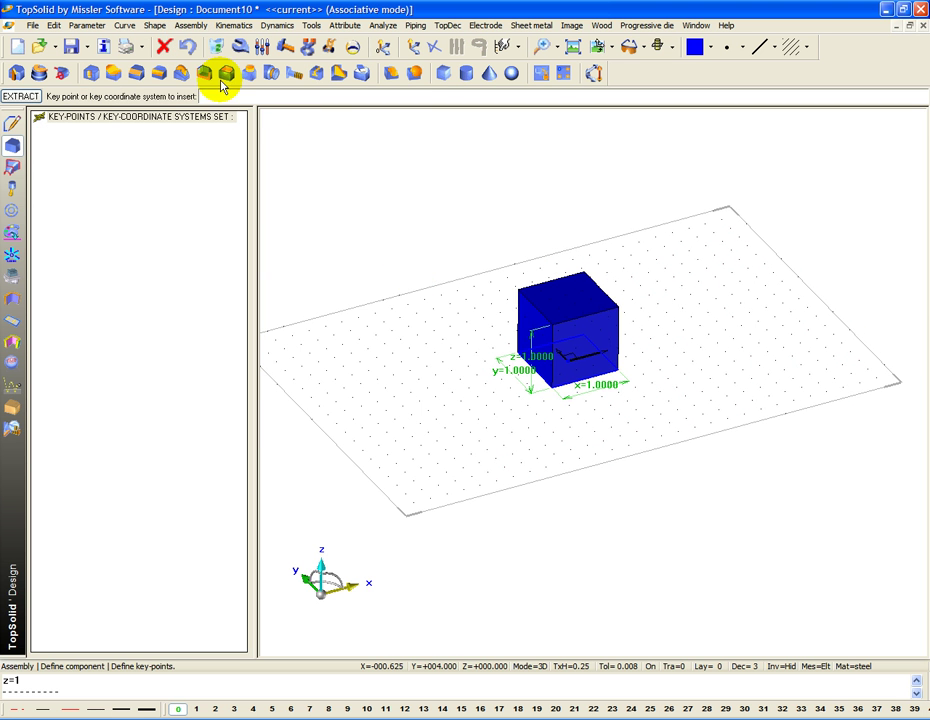
type("You")
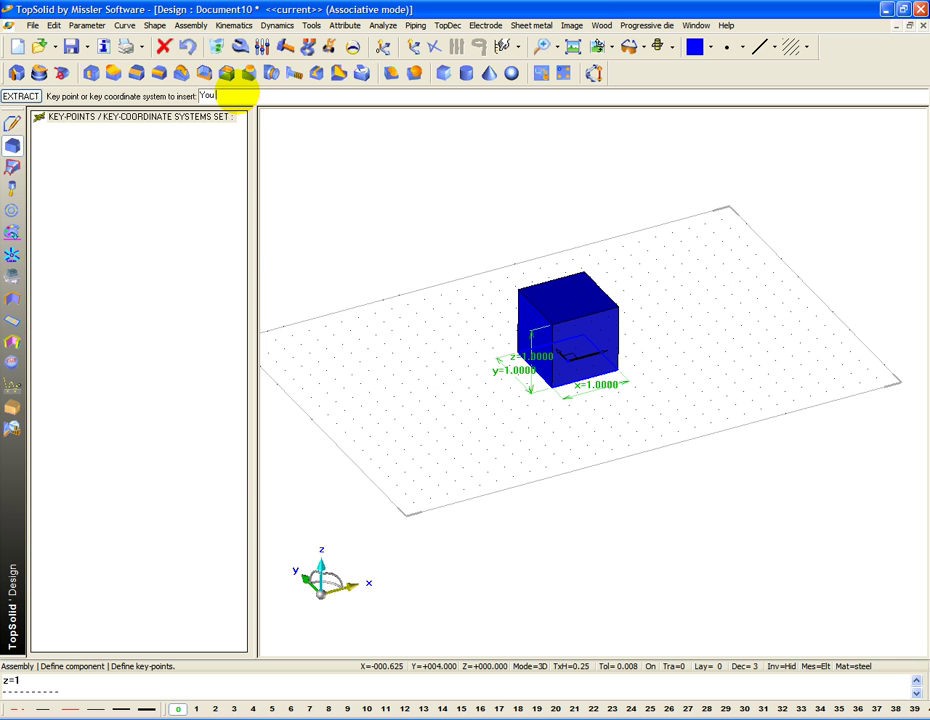
type(" always must def")
type("ine a")
type("t least one key")
type(" point")
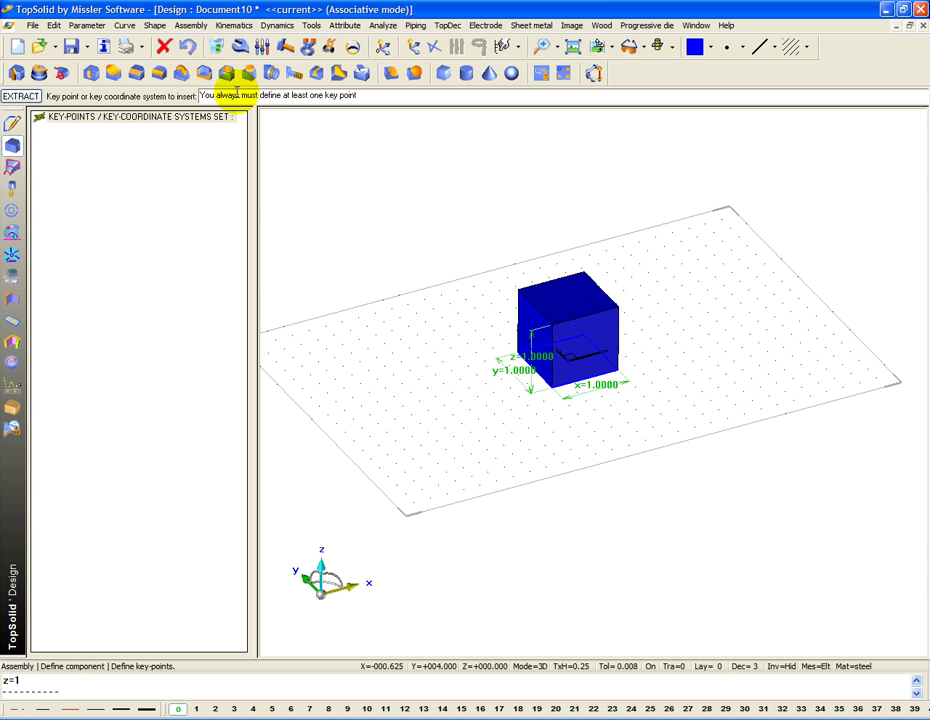
triple_click(236, 93)
key("BackSpace")
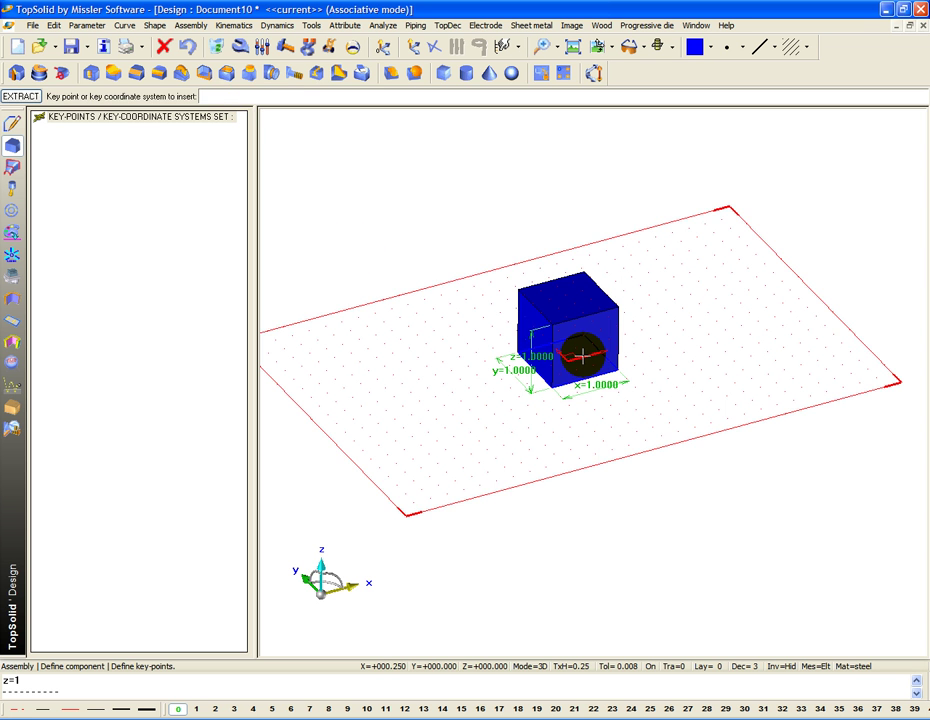
left_click(549, 362)
left_click(8, 96)
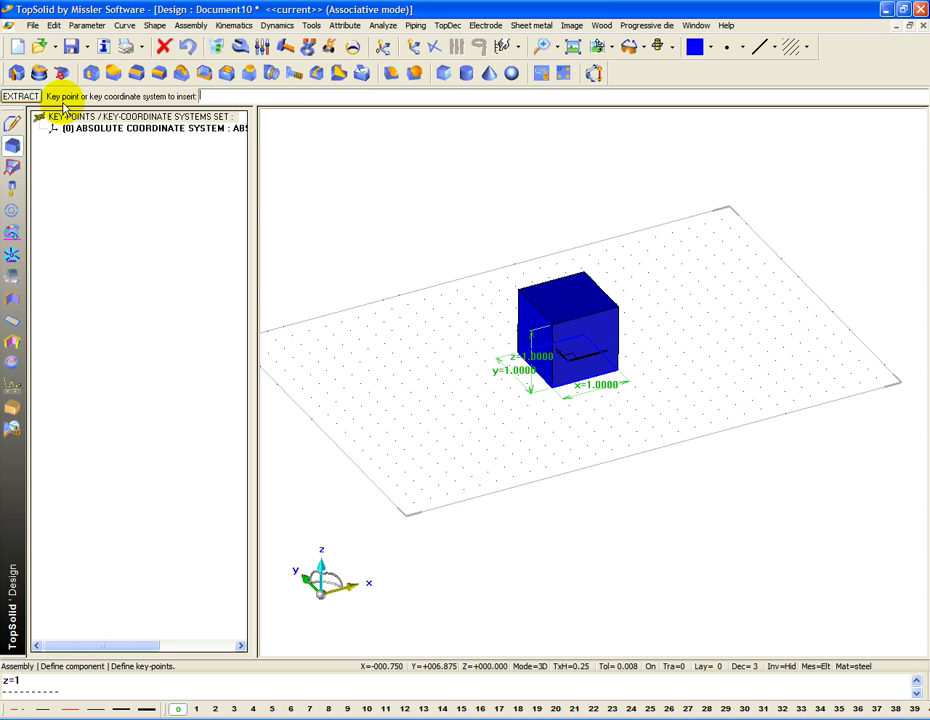
Add a key point named TopCenter at the middle of the cube's top face
left_click(437, 46)
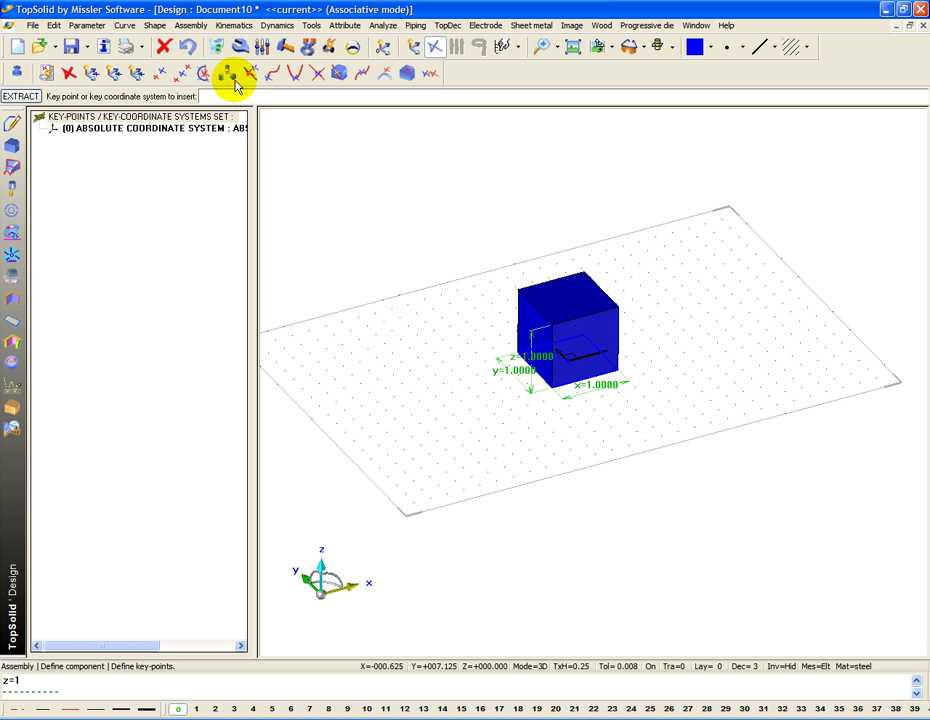
left_click(181, 74)
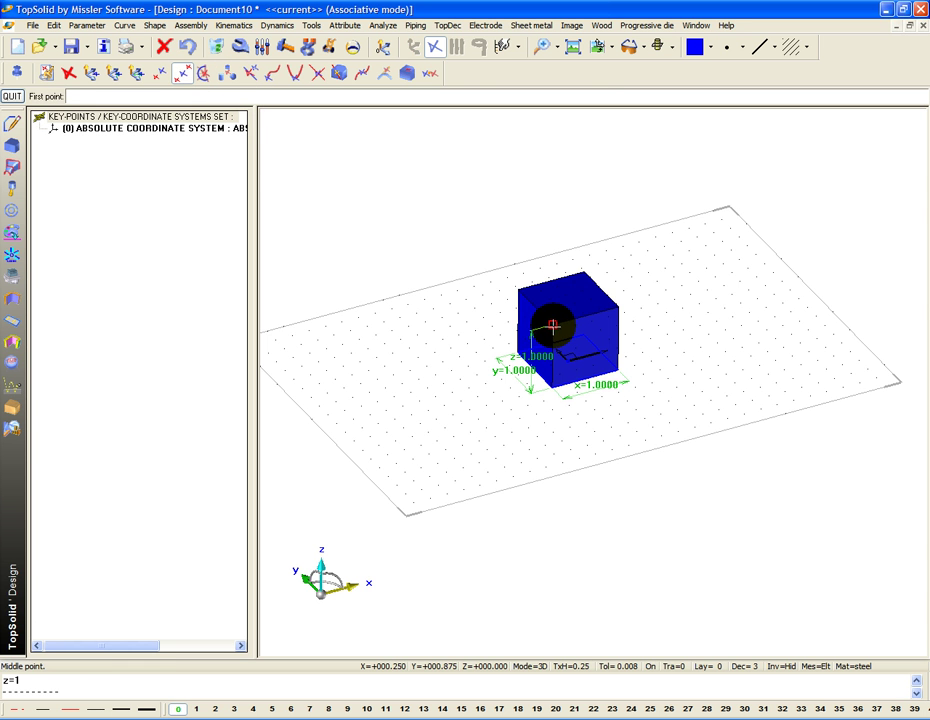
left_click(555, 330)
left_click(584, 270)
left_click(584, 270)
type("TopCen")
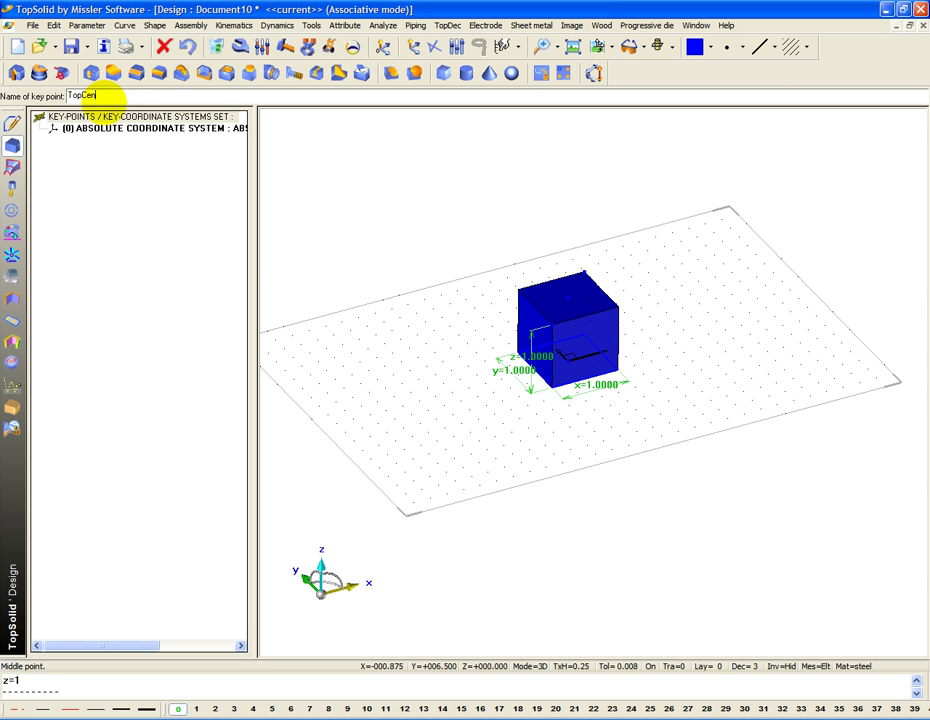
type("ter")
key("Return")
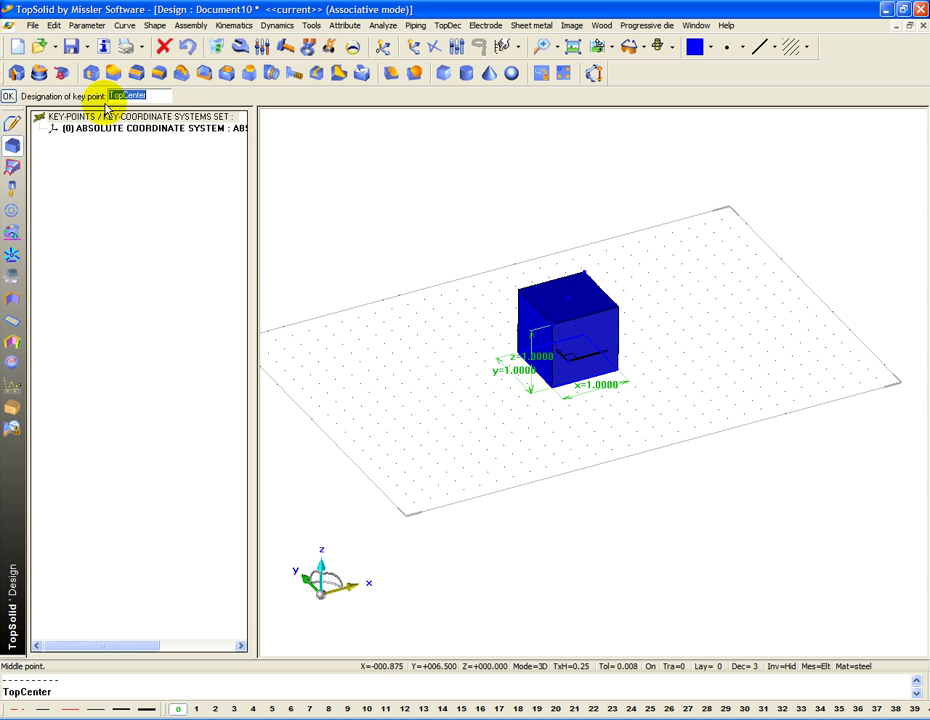
left_click(7, 96)
key("Escape")
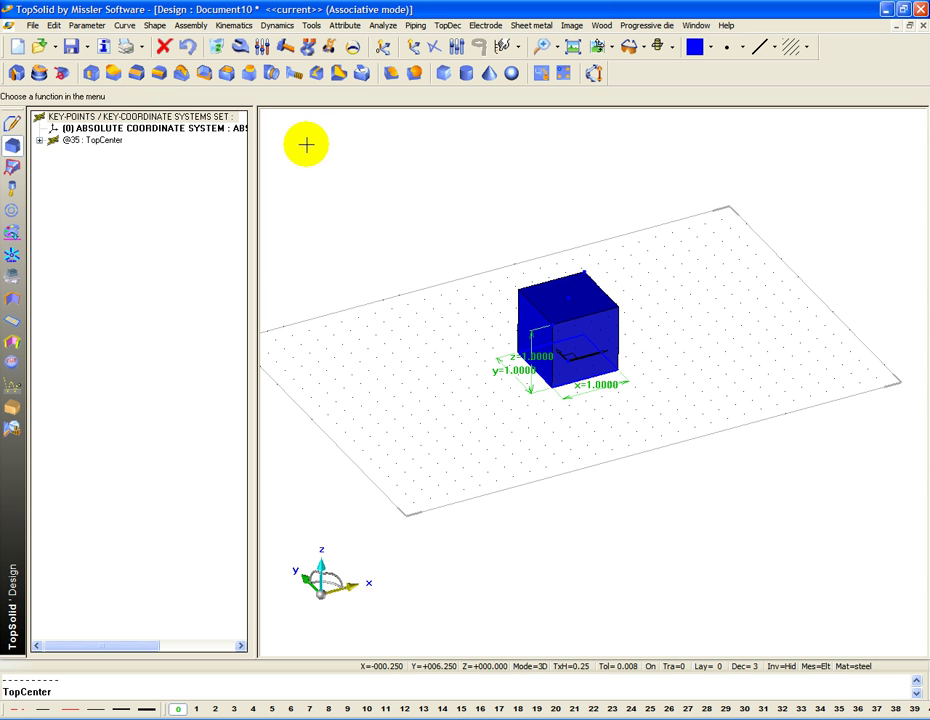
Zoom and pan to recentre the view on the cube
left_click(194, 32)
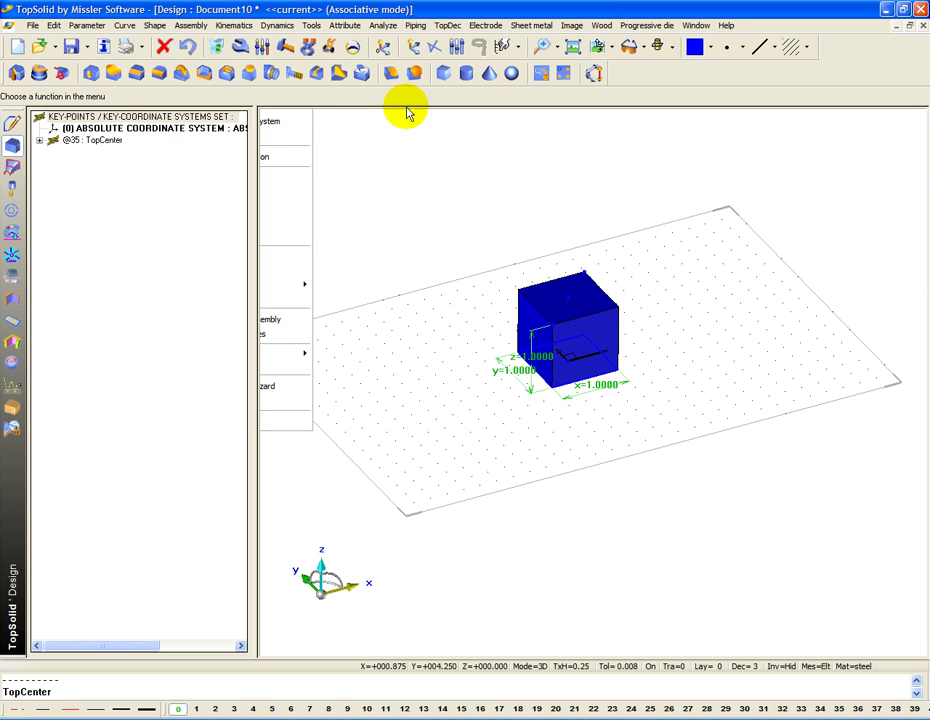
left_click(353, 46)
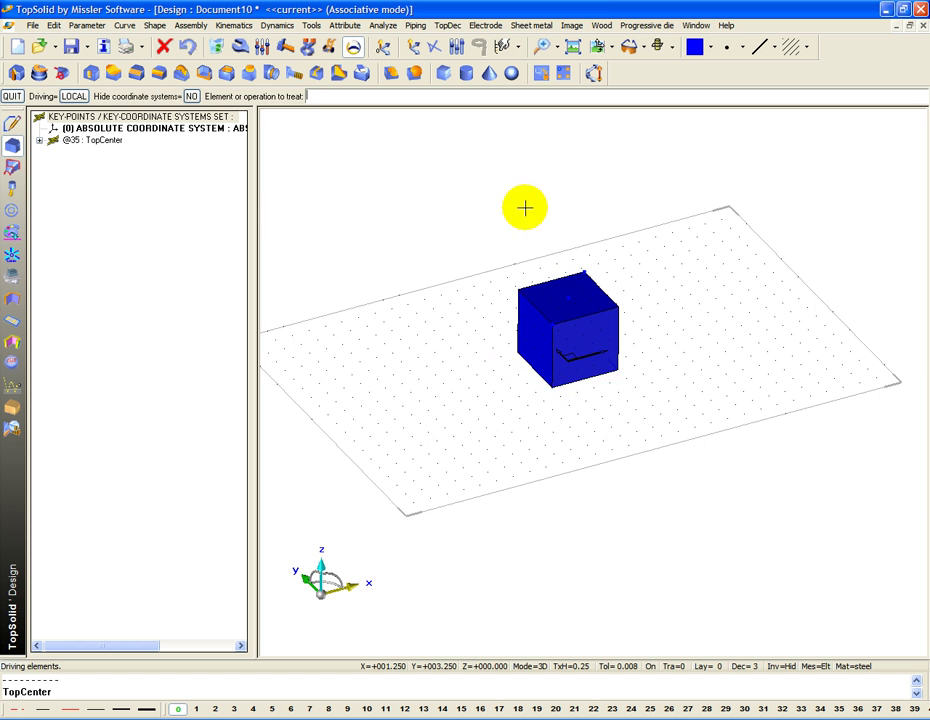
scroll(714, 131, "up", 2)
scroll(705, 213, "up", 2)
left_click_drag(704, 213, 739, 343)
key("Escape")
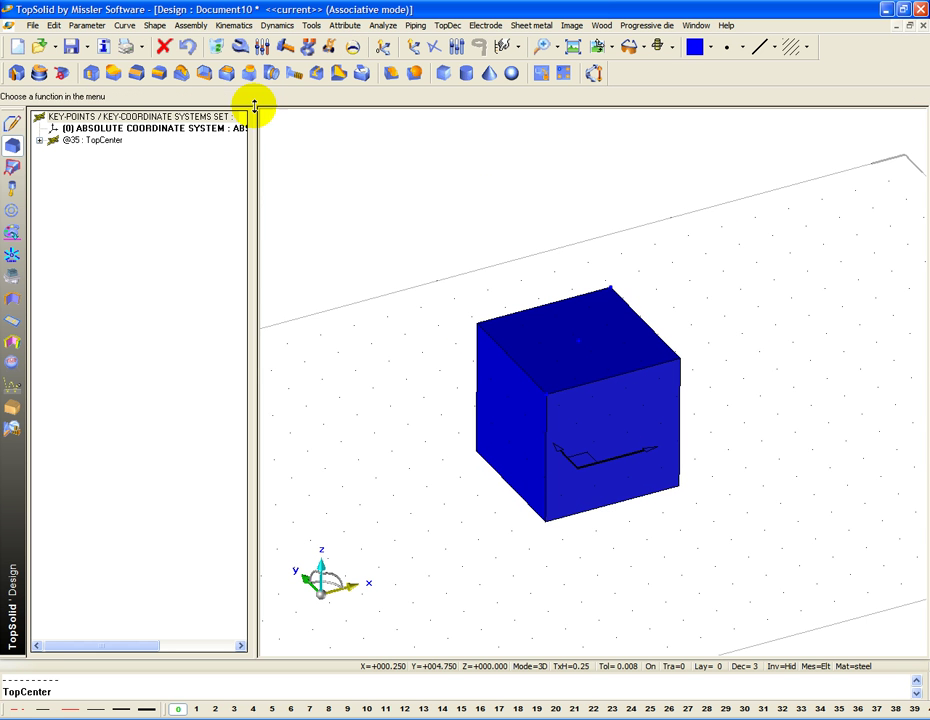
Save the standard template under family Learning, new type Excel, new variant Block
left_click(191, 26)
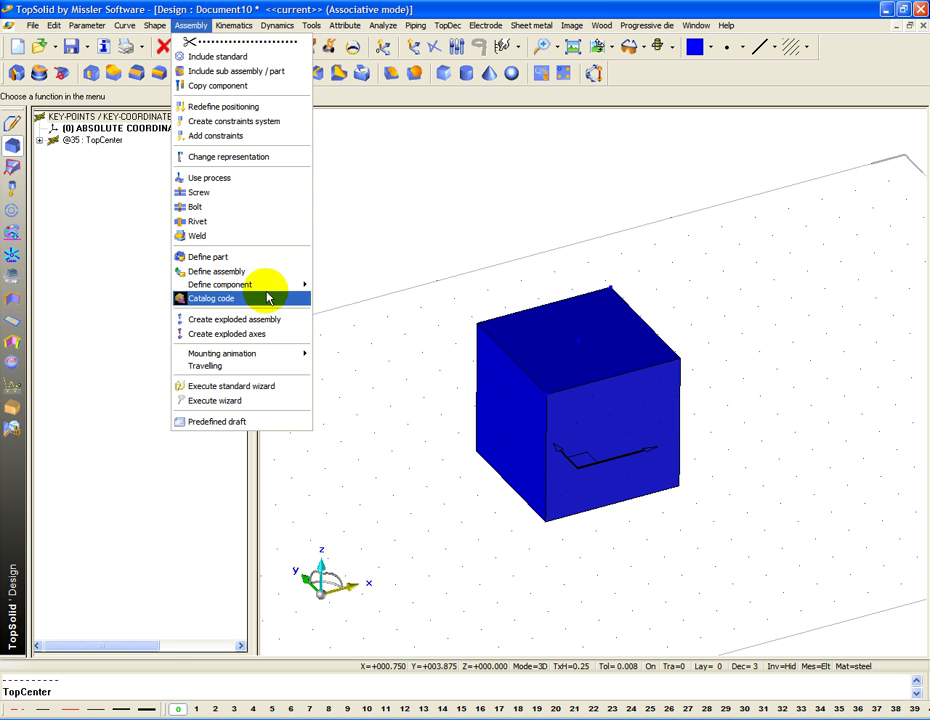
mouse_move(222, 284)
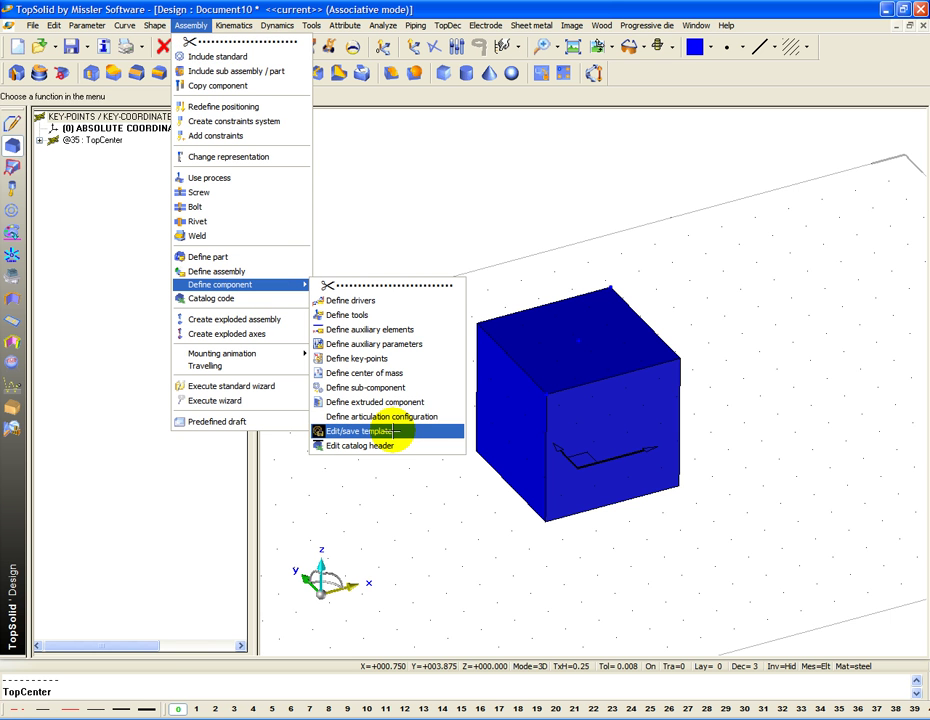
left_click(375, 431)
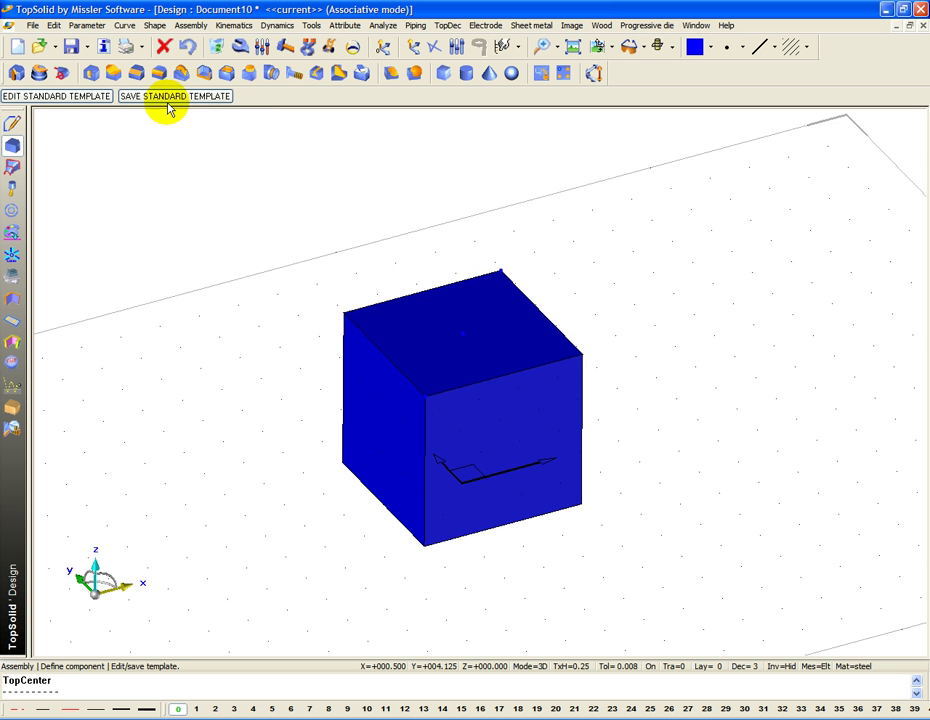
left_click(152, 97)
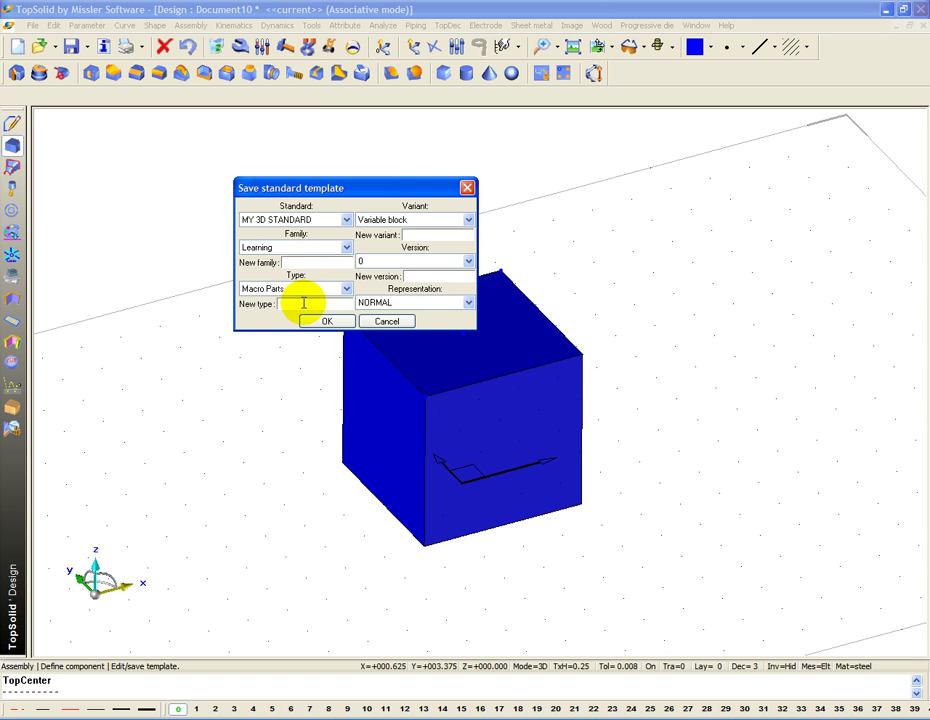
left_click(303, 302)
type("Excel")
left_click(413, 234)
type("Block")
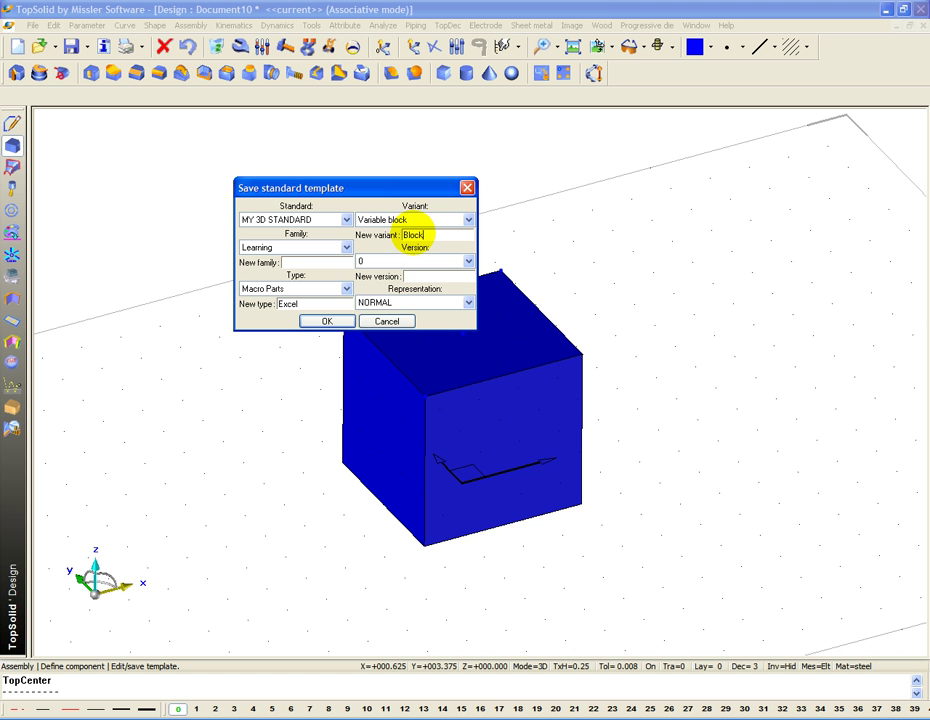
left_click(333, 321)
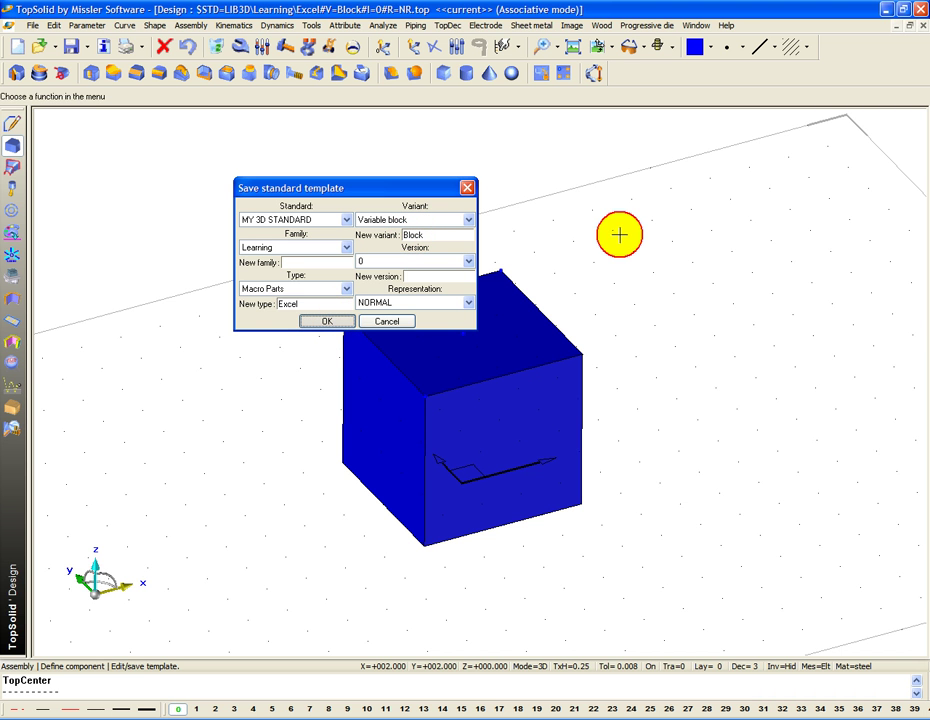
left_click(187, 27)
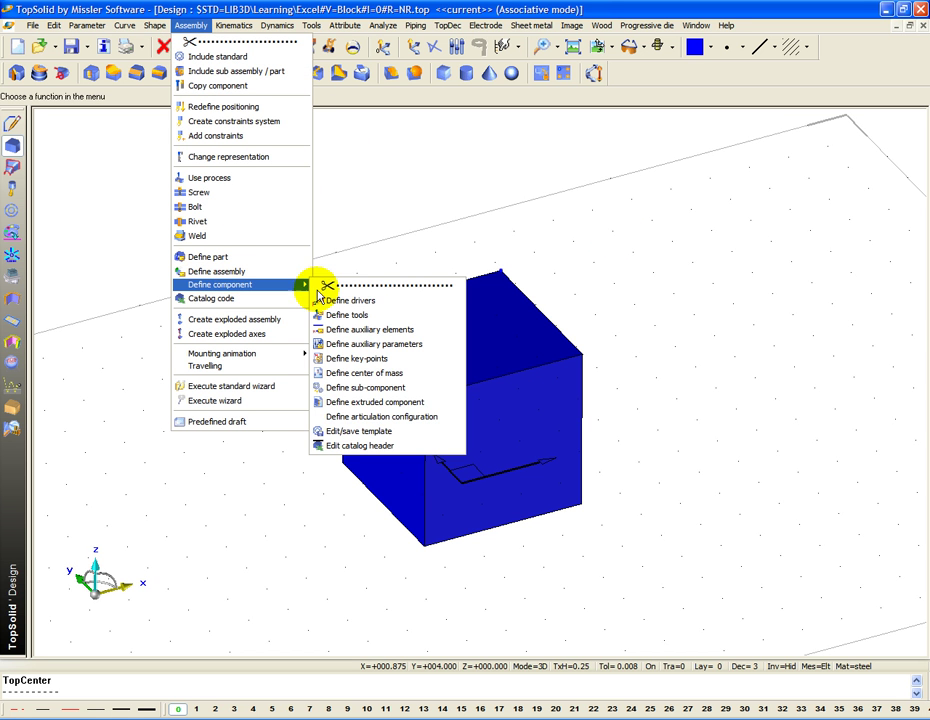
mouse_move(222, 285)
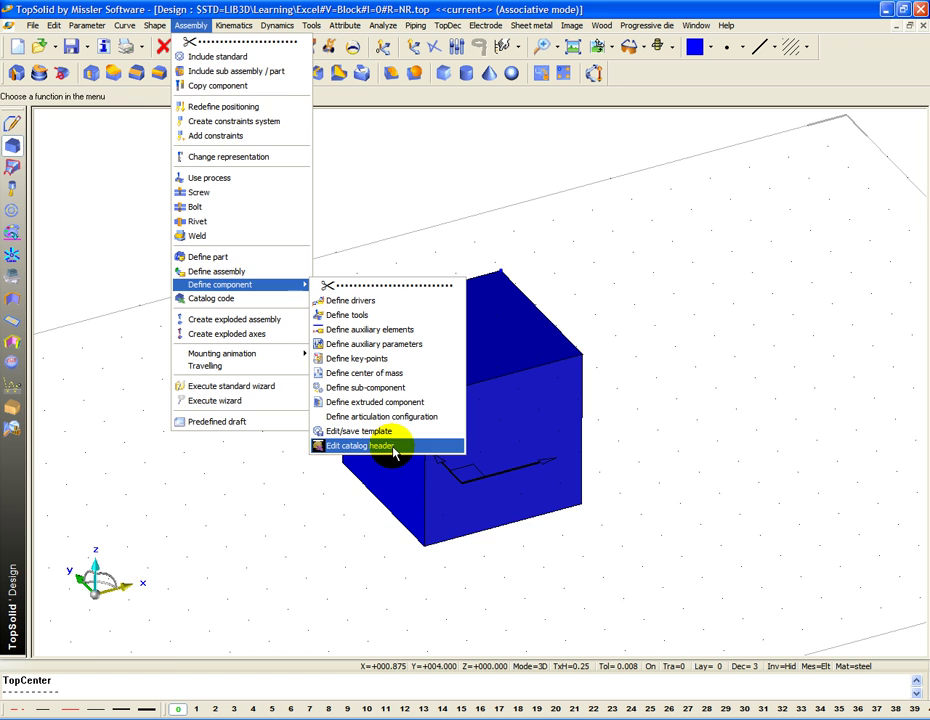
Edit the catalog header with all parameters and texts, opening it in Excel
left_click(390, 445)
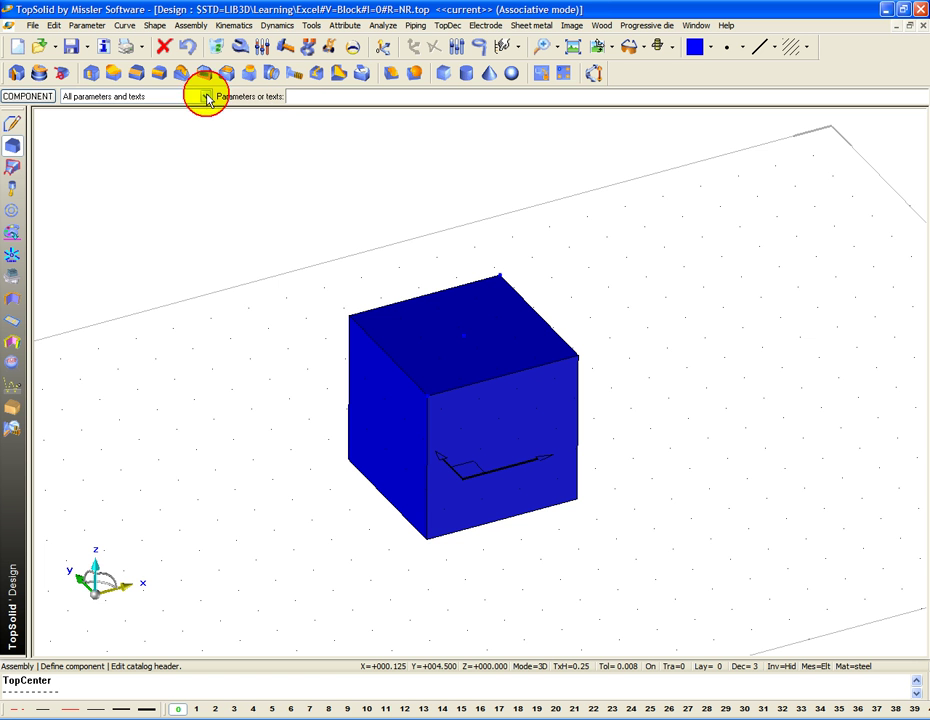
left_click(205, 96)
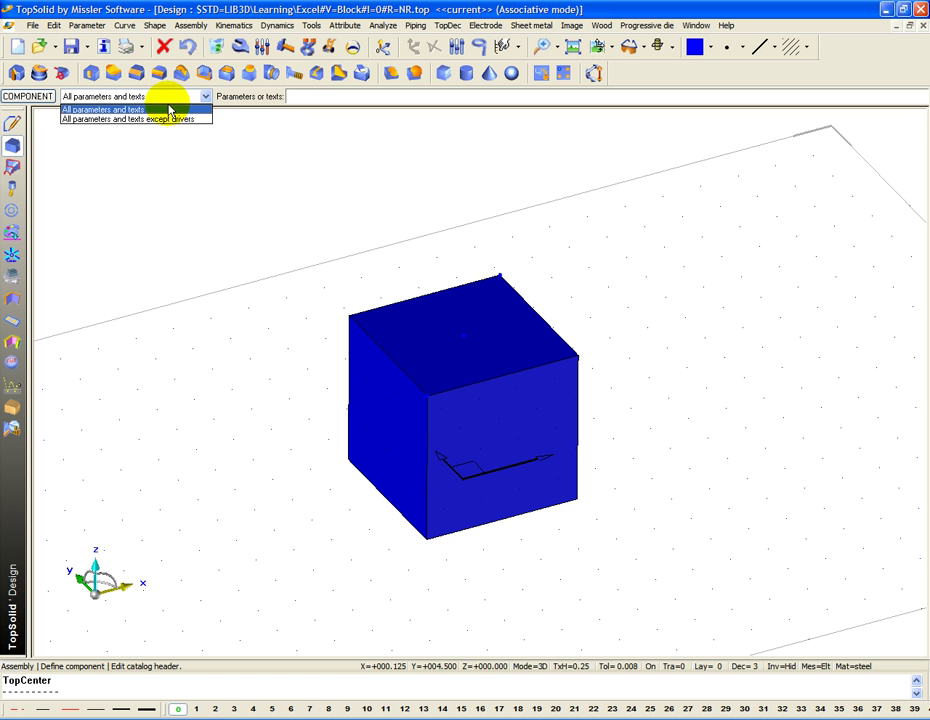
left_click(98, 109)
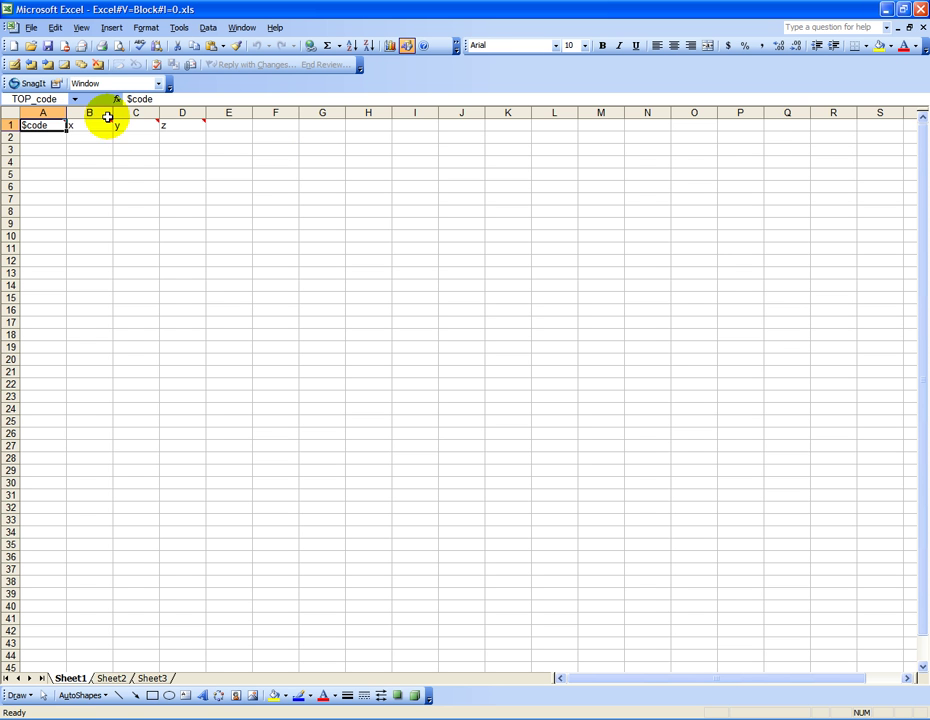
Enter codes 1 x 1 x 1, 2 x 2 x 2 and 3 x 3 x 3 in cells A2 to A4
left_click(40, 138)
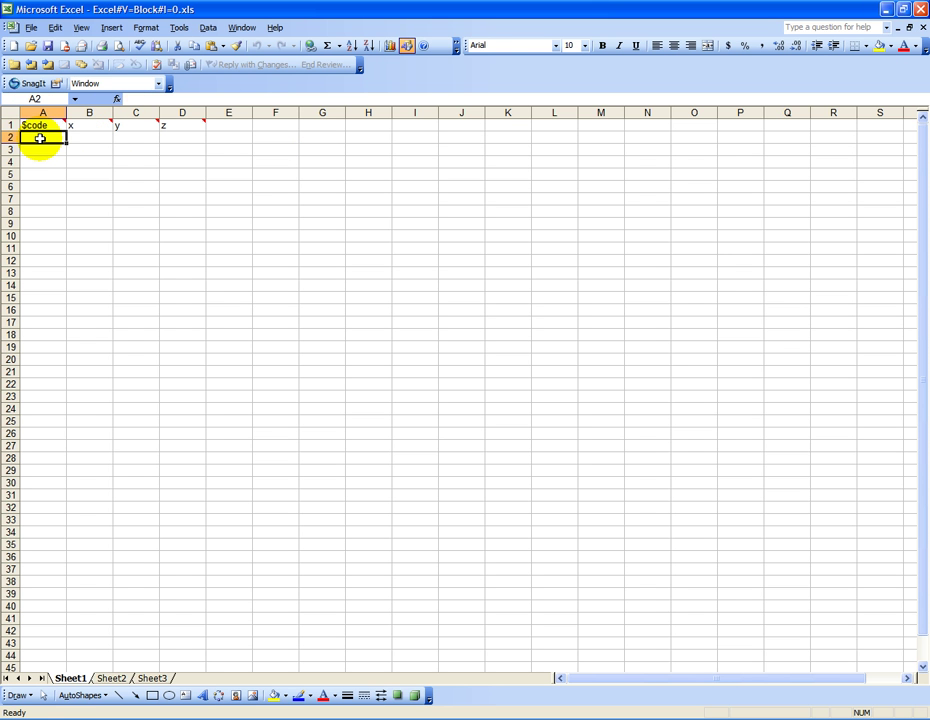
type("Th")
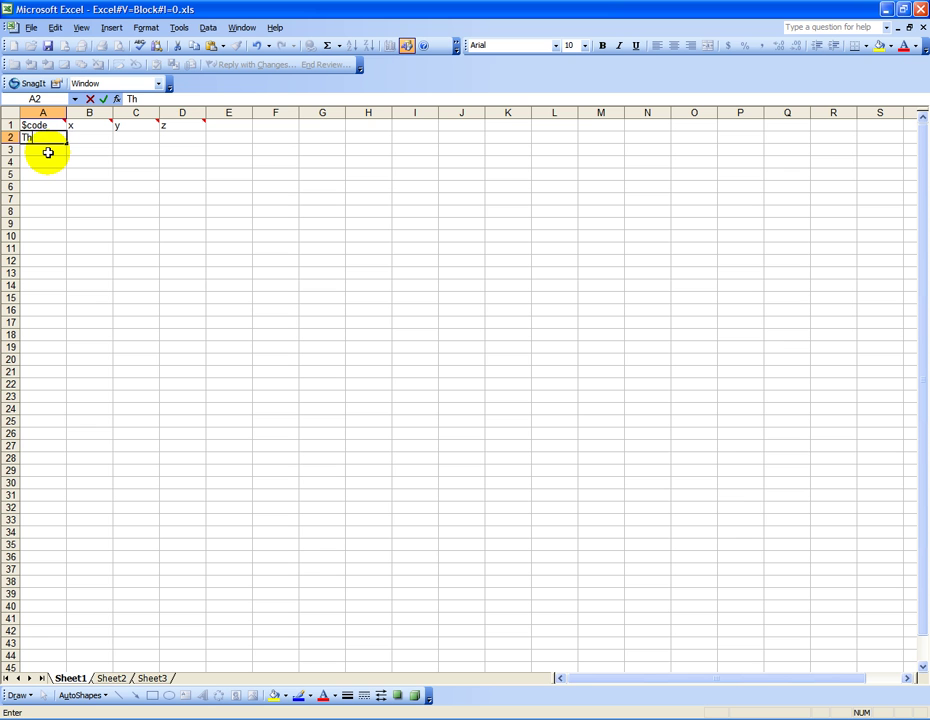
type("is is where you gi")
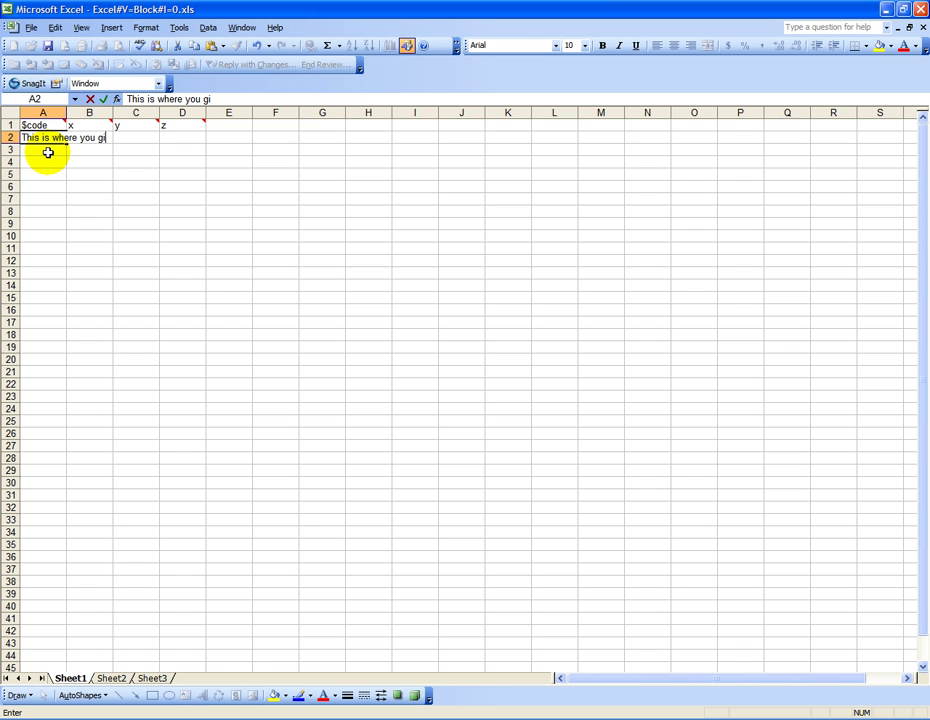
type("ve the compo")
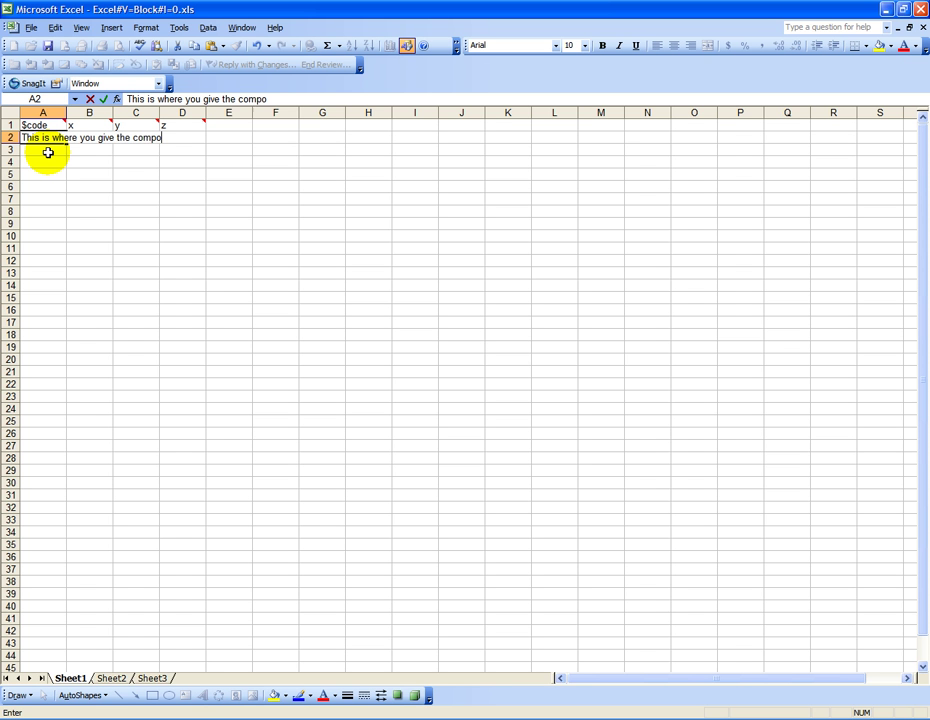
type("nent")
key("BackSpace")
key("BackSpace")
key("BackSpace")
key("BackSpace")
type("nen")
type("t a name or designation")
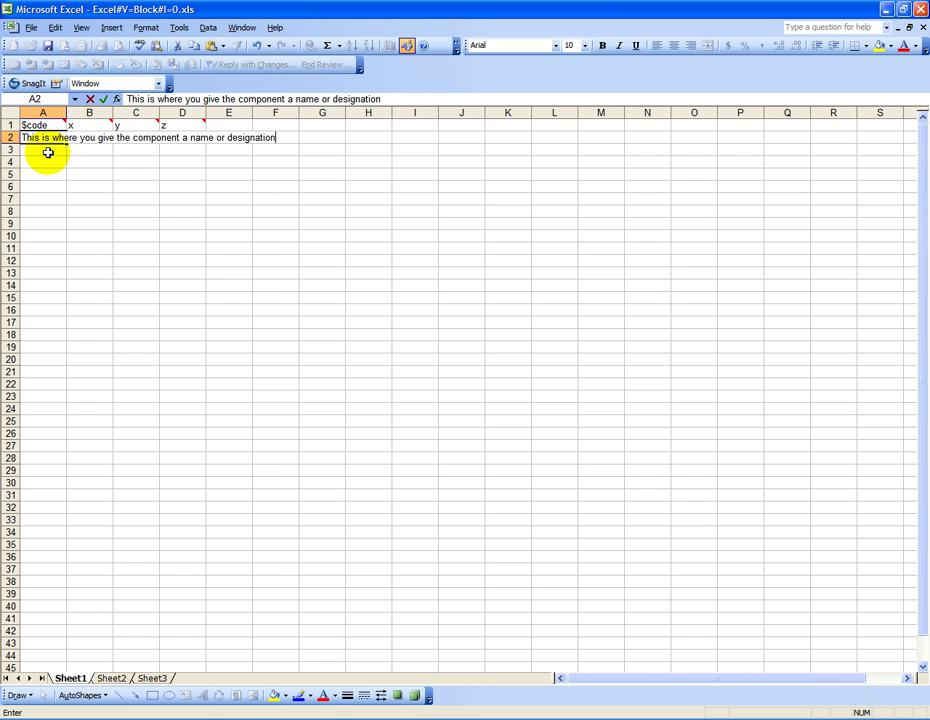
key("Escape")
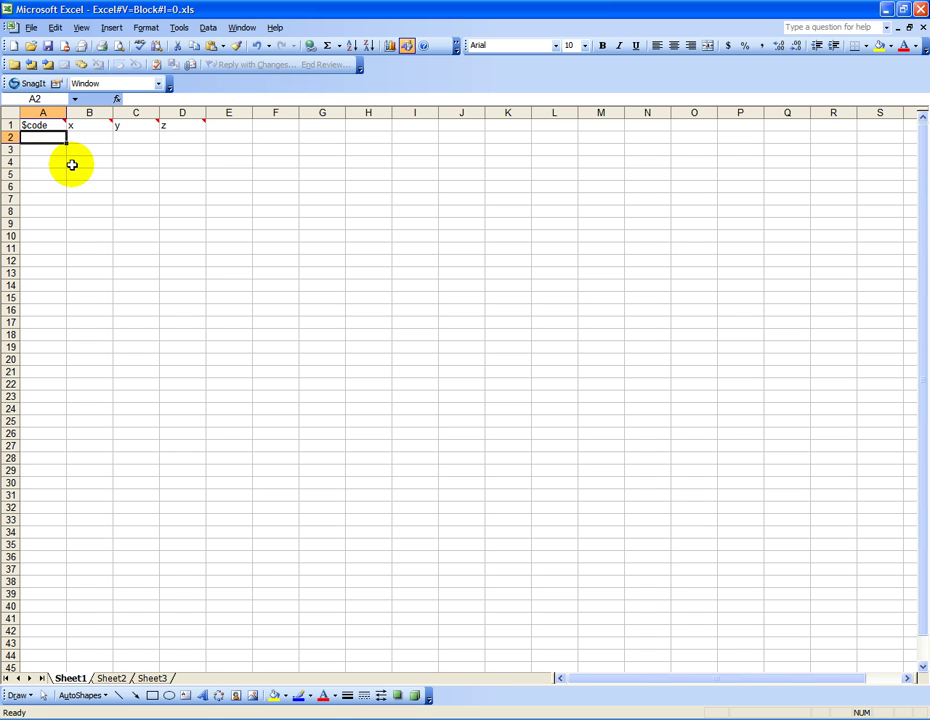
type("1 x 1 x 1")
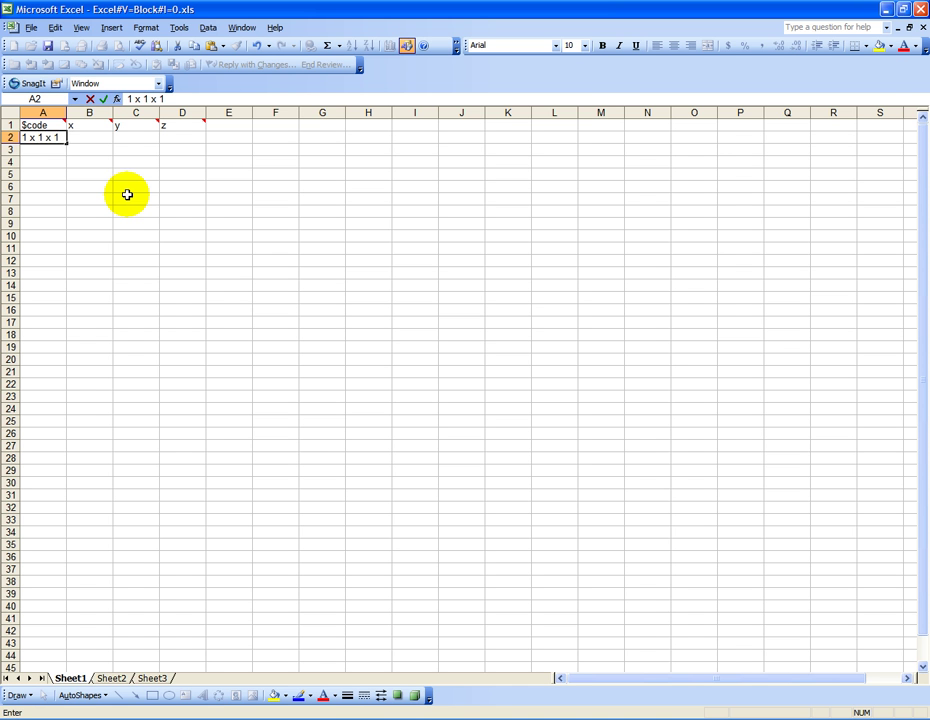
key("Return")
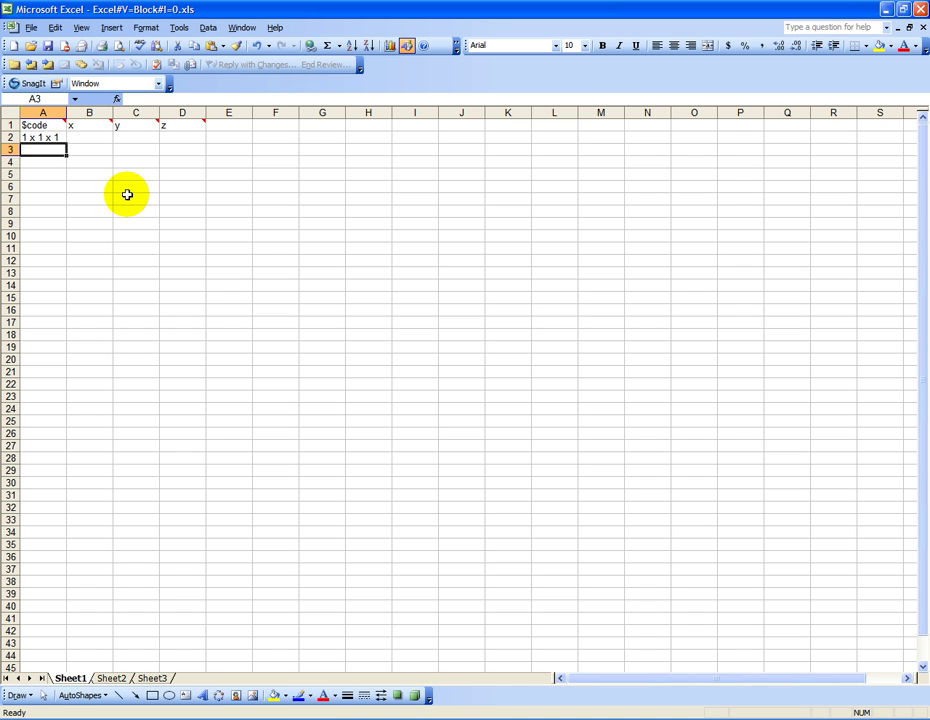
type("2 x 2 x 2")
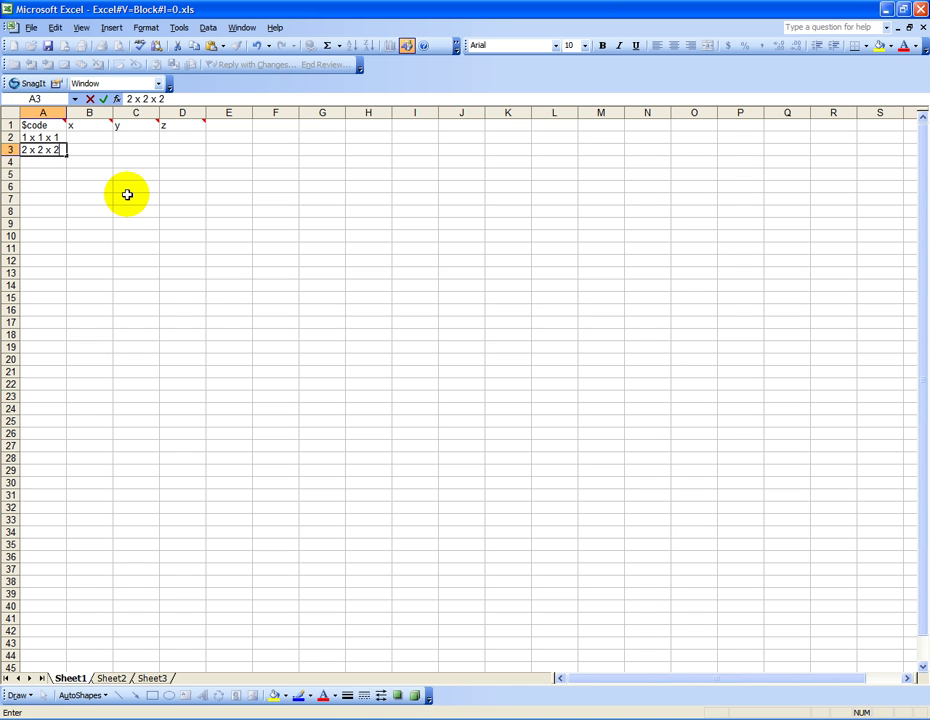
key("Return")
type("3 x 3 x 3")
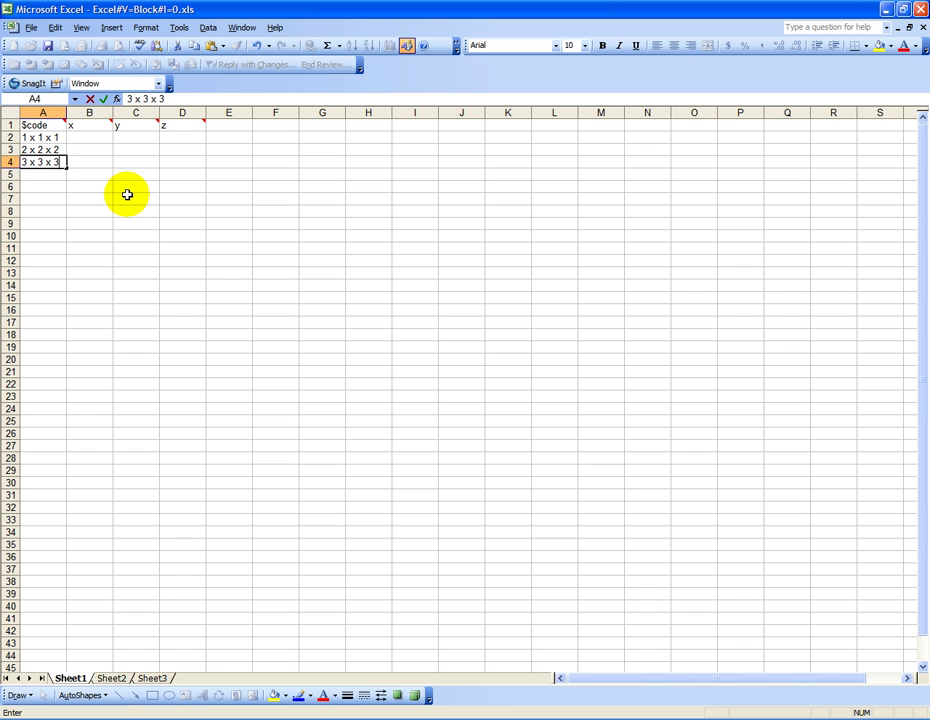
key("Return")
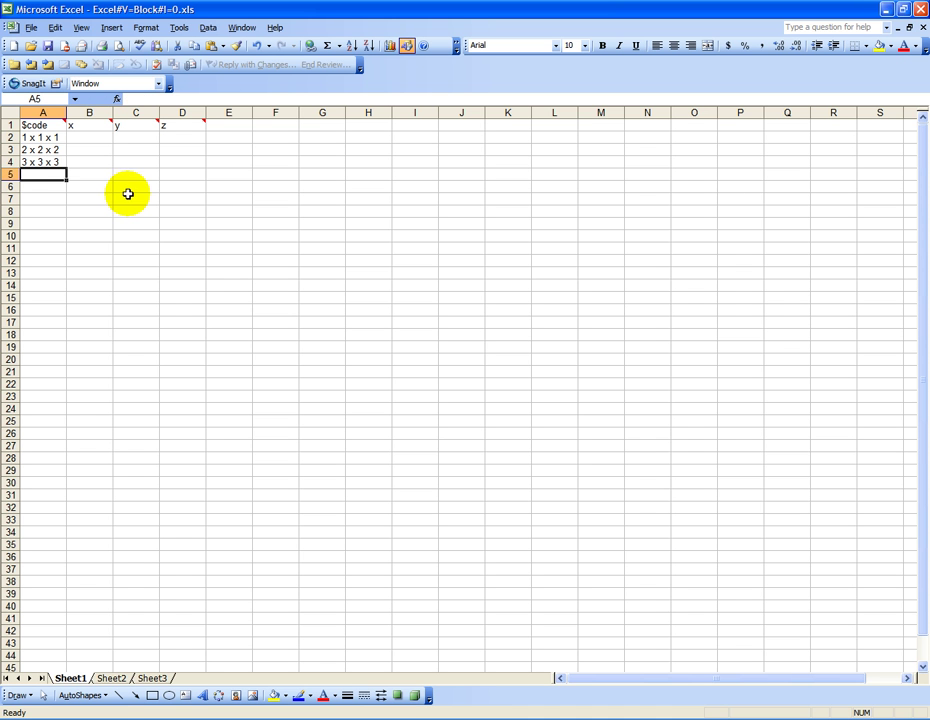
Type and then delete an explanatory note in cells B2 to D2
left_click(90, 138)
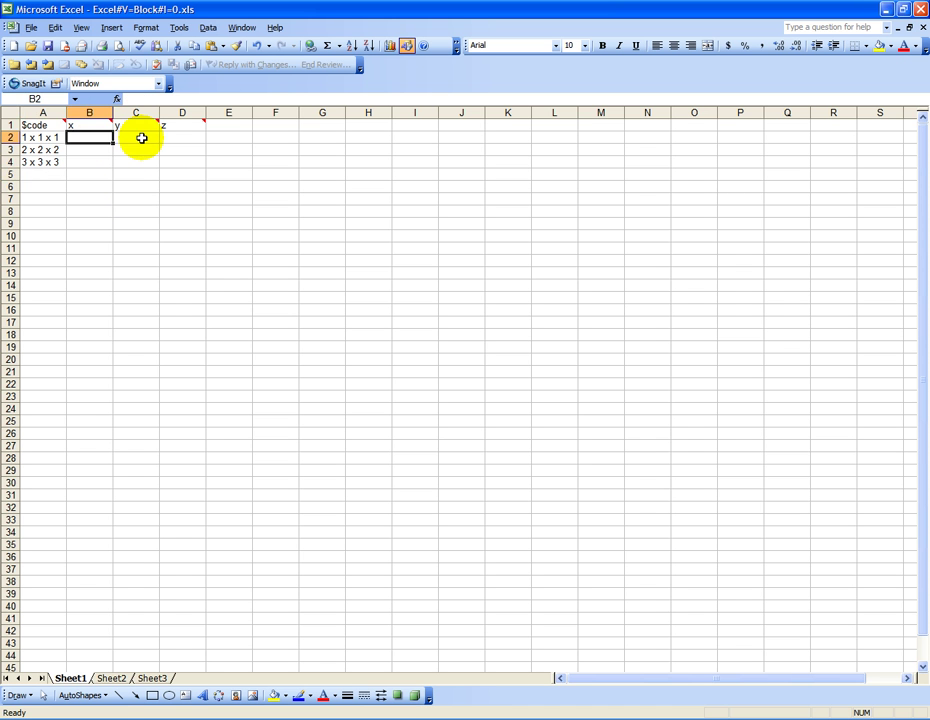
left_click(141, 138)
left_click_drag(98, 137, 181, 135)
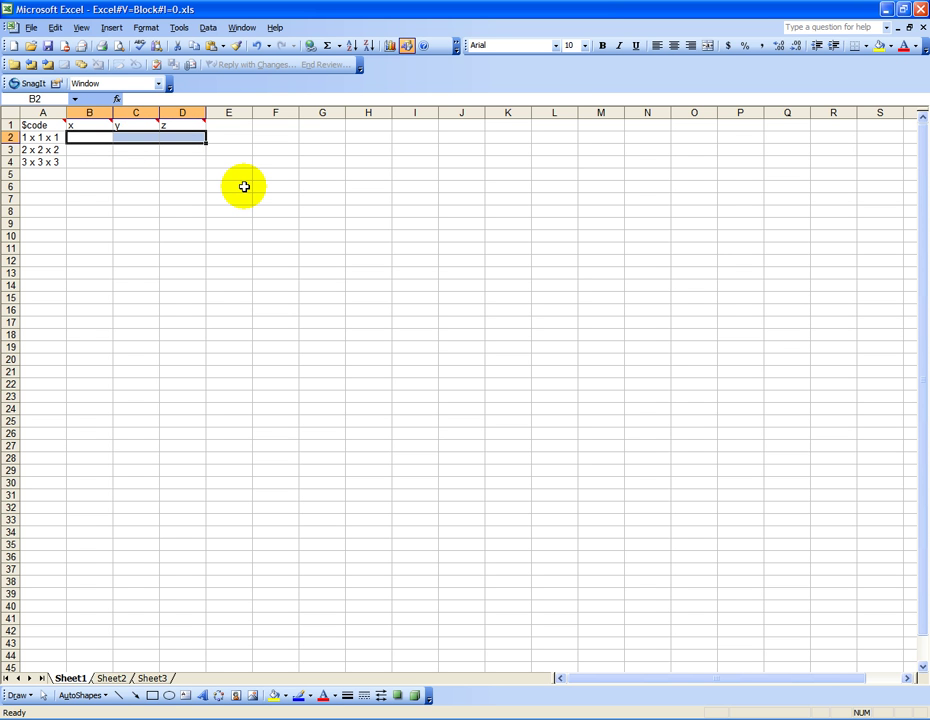
type("these are")
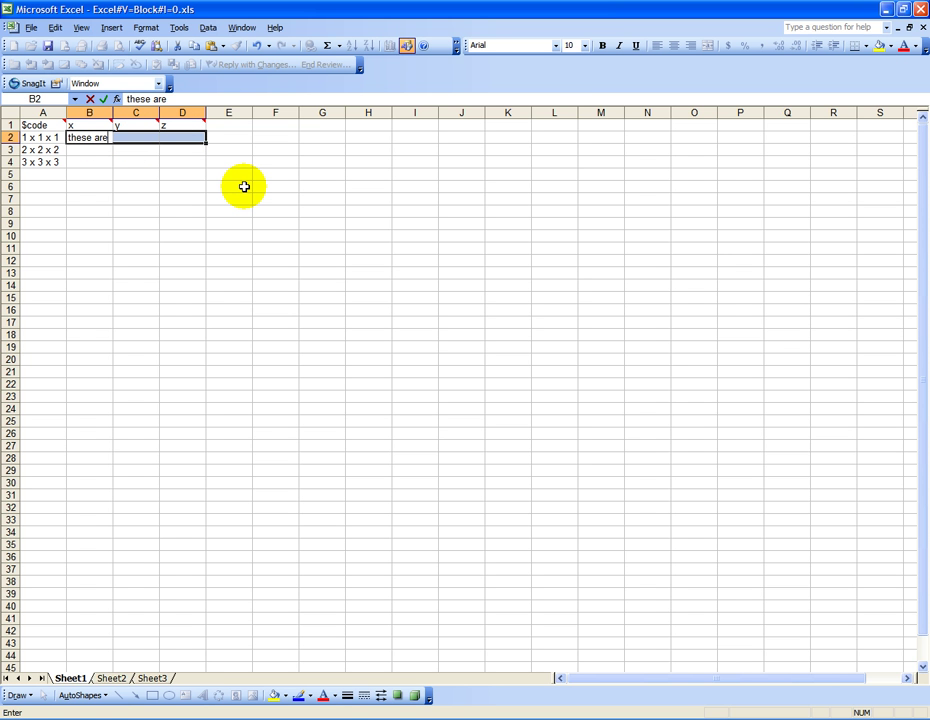
type("as are the actua")
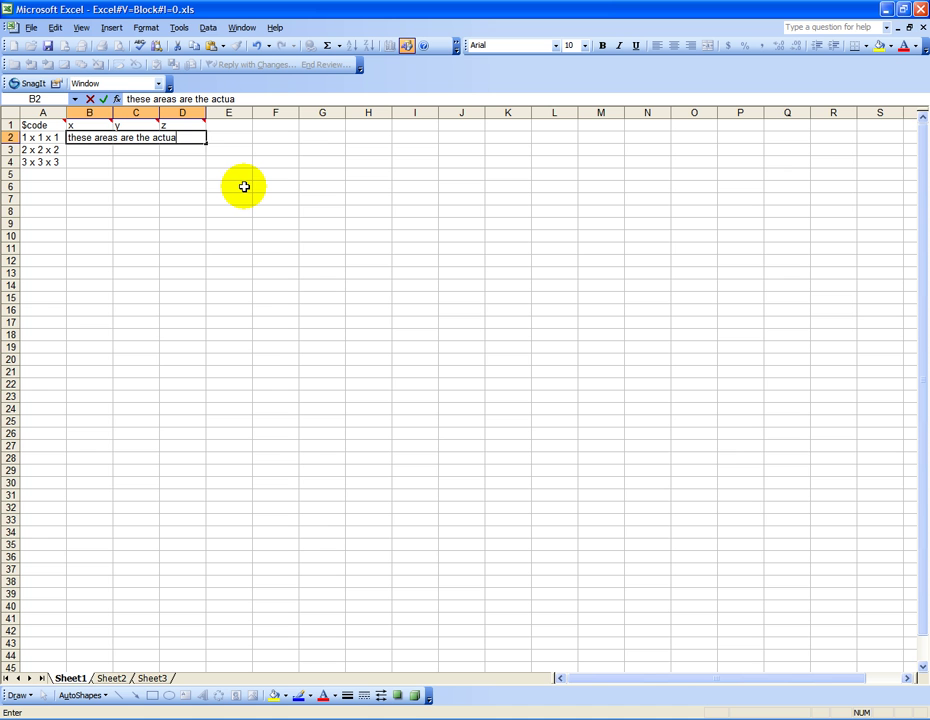
type("l paramters.  See the names above")
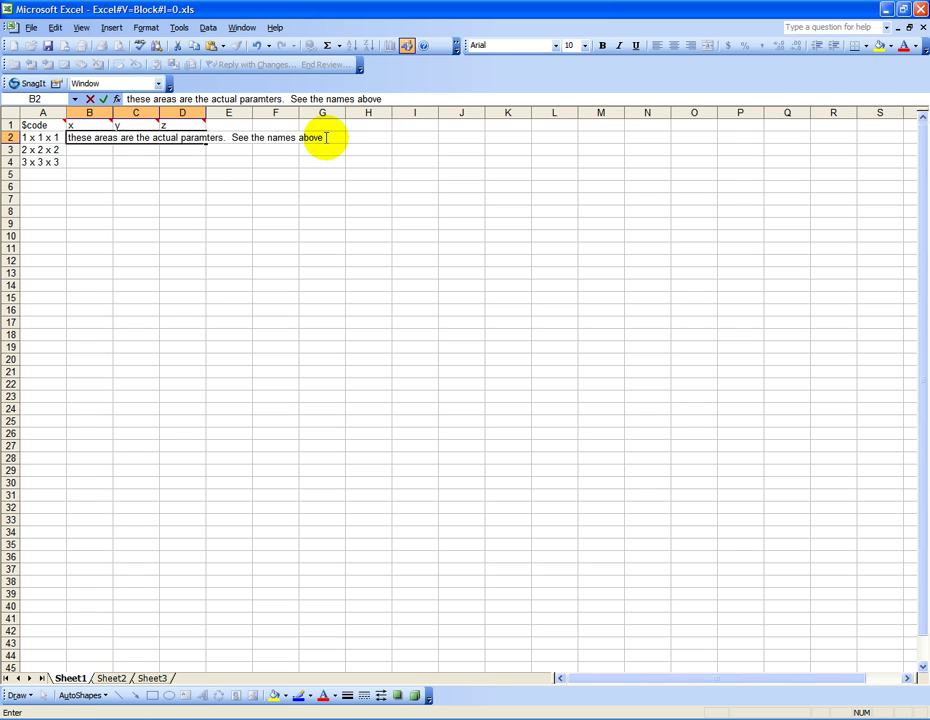
left_click_drag(344, 137, 62, 139)
key("BackSpace")
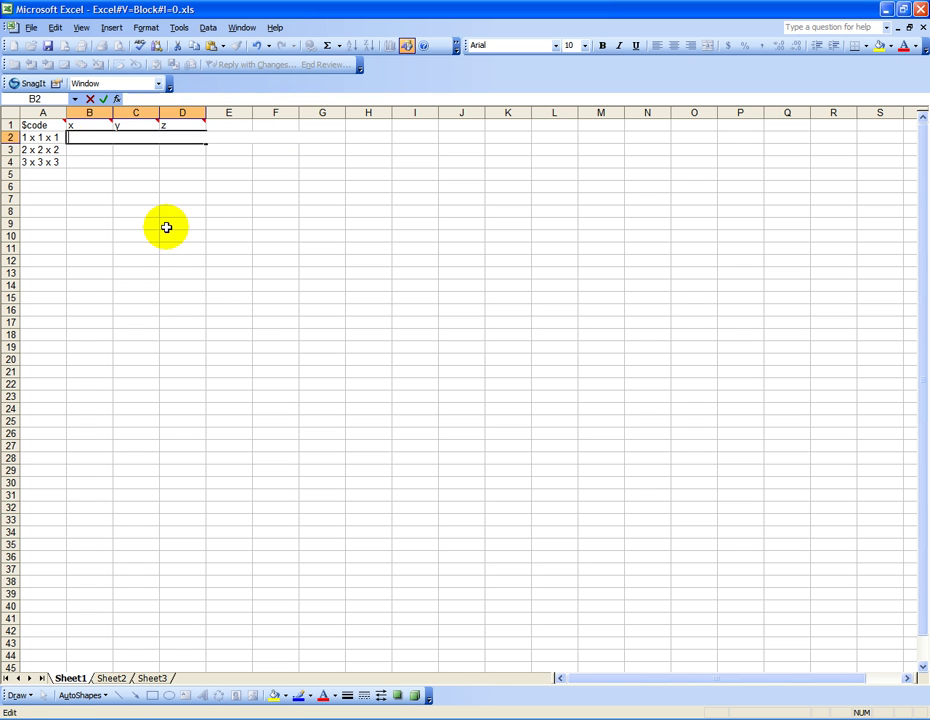
left_click(168, 225)
Fill x, y and z with 1 in row 2, 2 in row 3, and 3 in row 4
left_click(91, 138)
type("1")
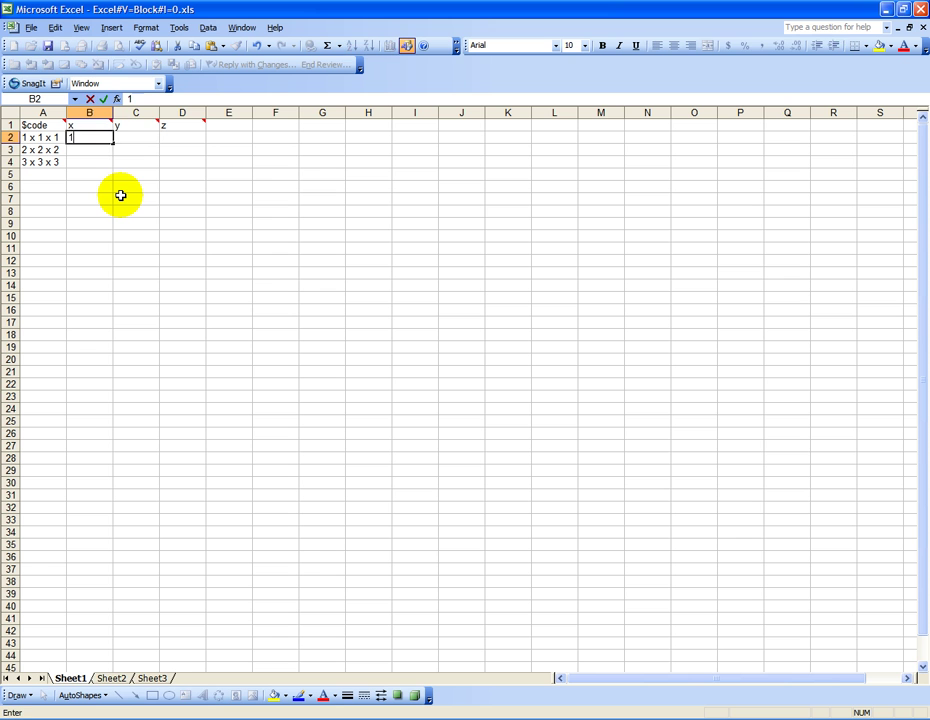
key("Tab")
type("1")
key("Tab")
type("1")
key("Return")
type("2")
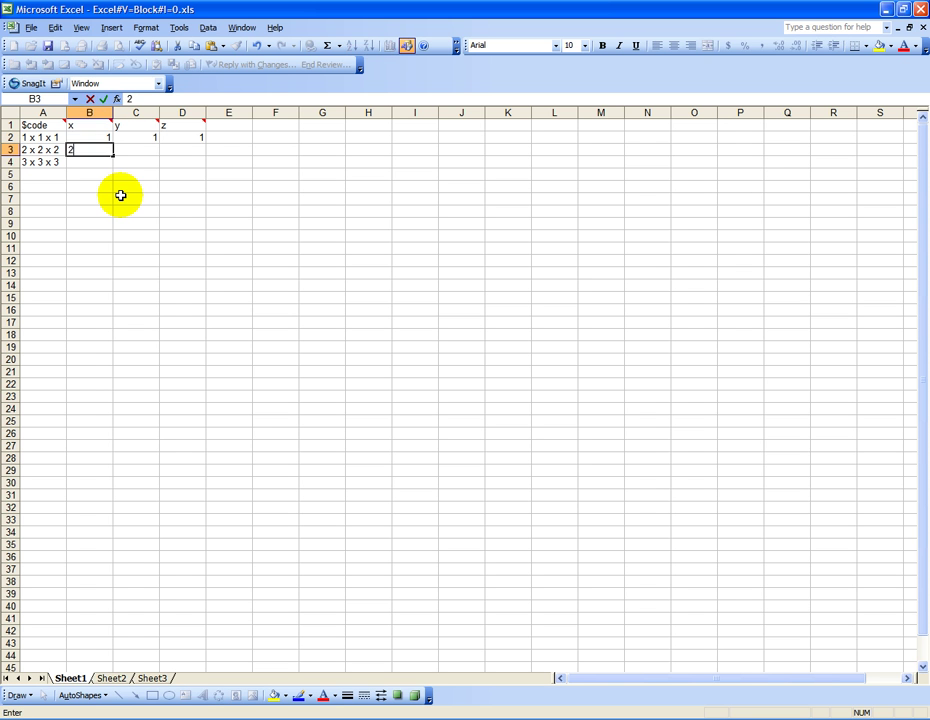
key("Tab")
type("2 x 2")
key("Return")
type("3")
key("Tab")
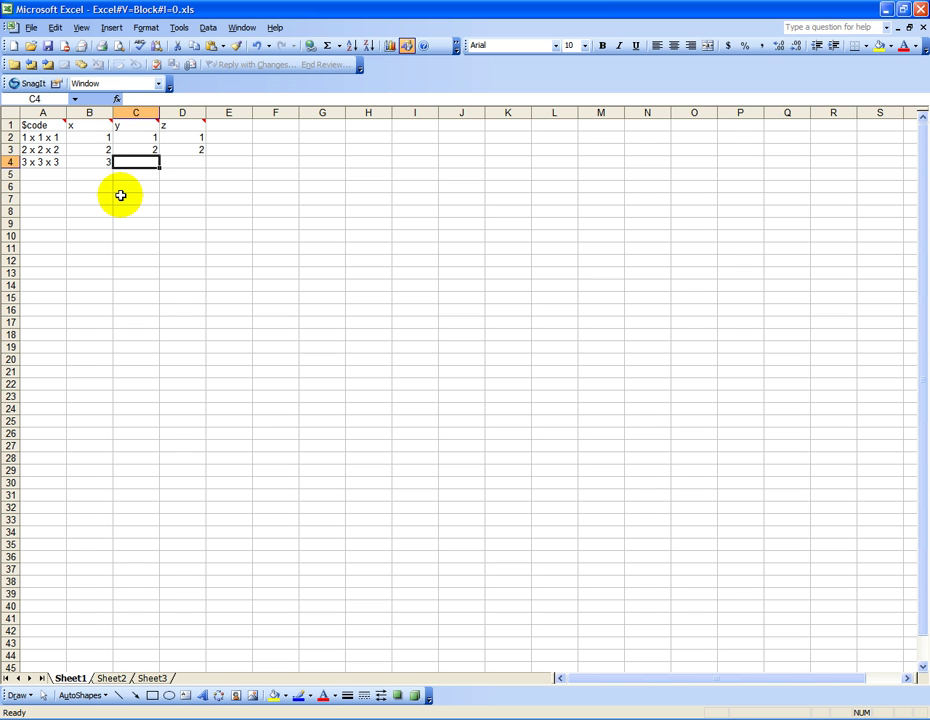
type("3")
key("Tab")
type("3")
key("Return")
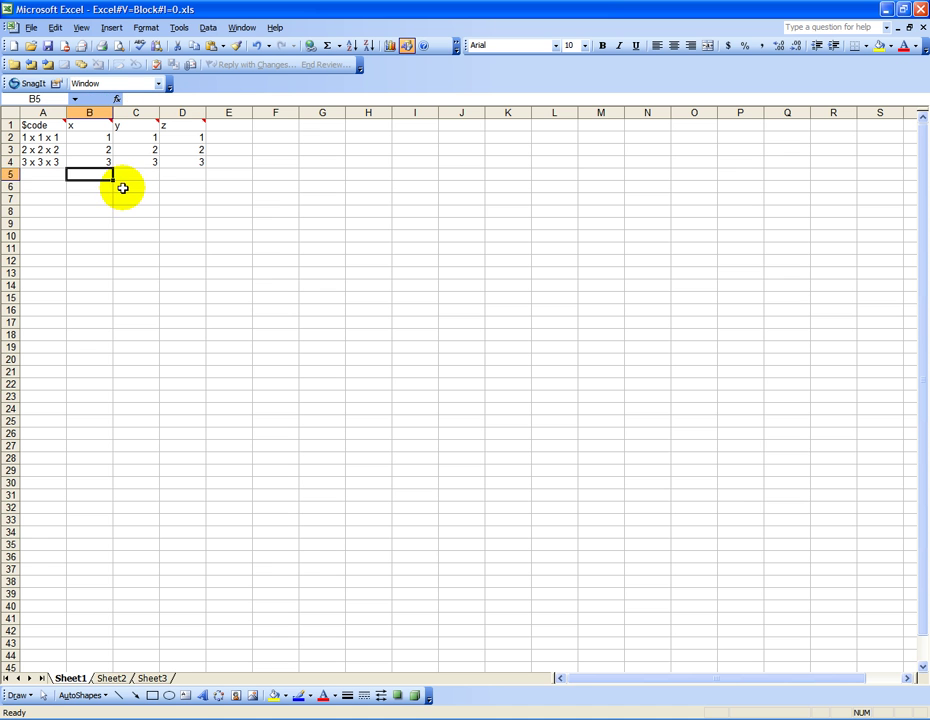
Discard the note typed in B7 and save the catalog workbook
left_click(100, 200)
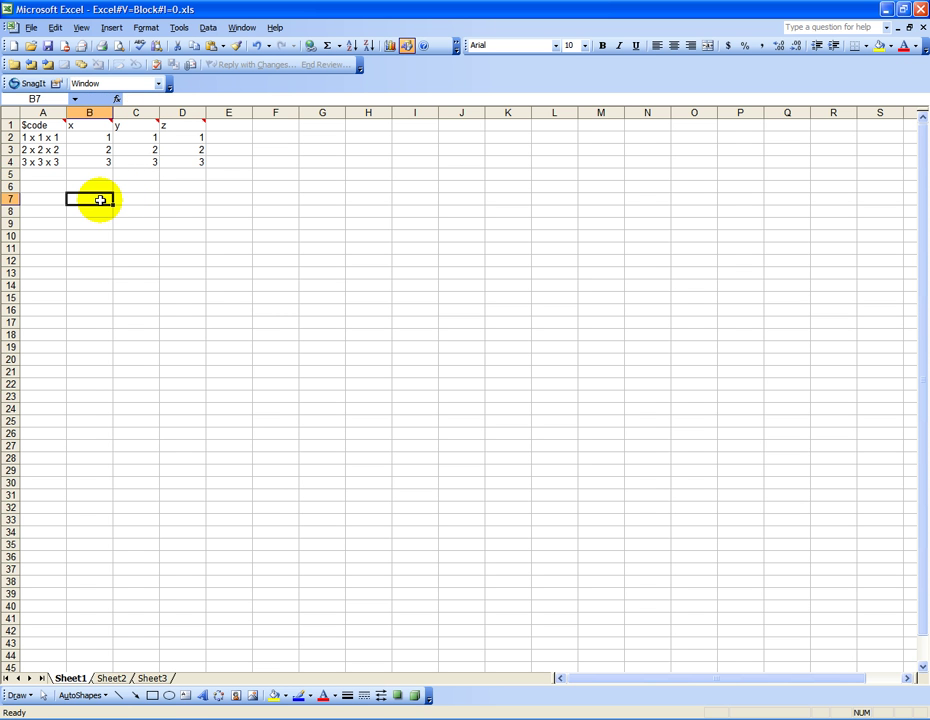
type("now save the file")
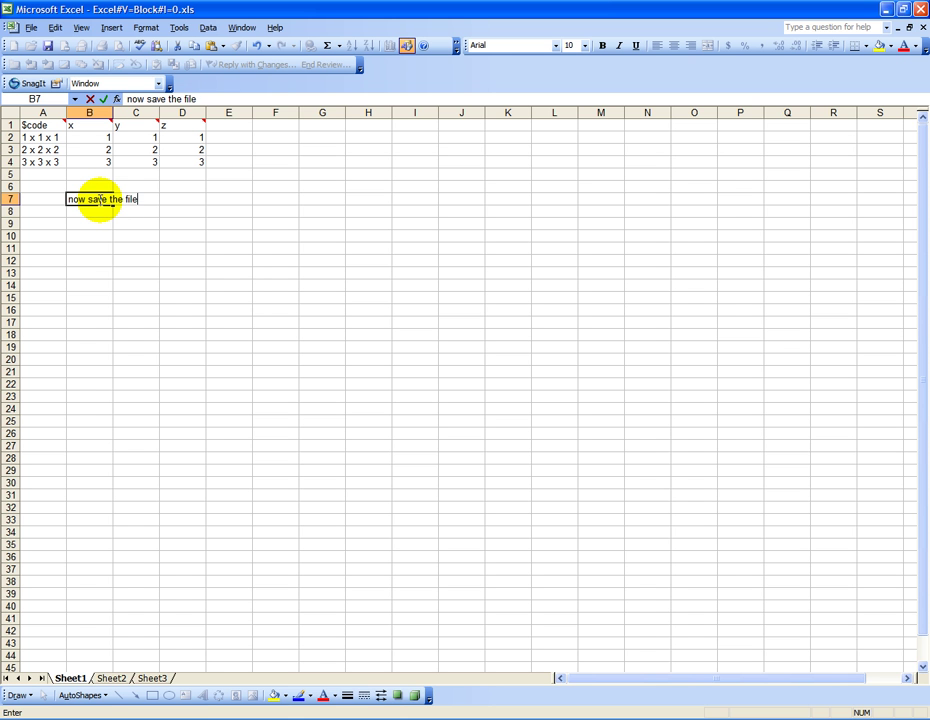
key("Escape")
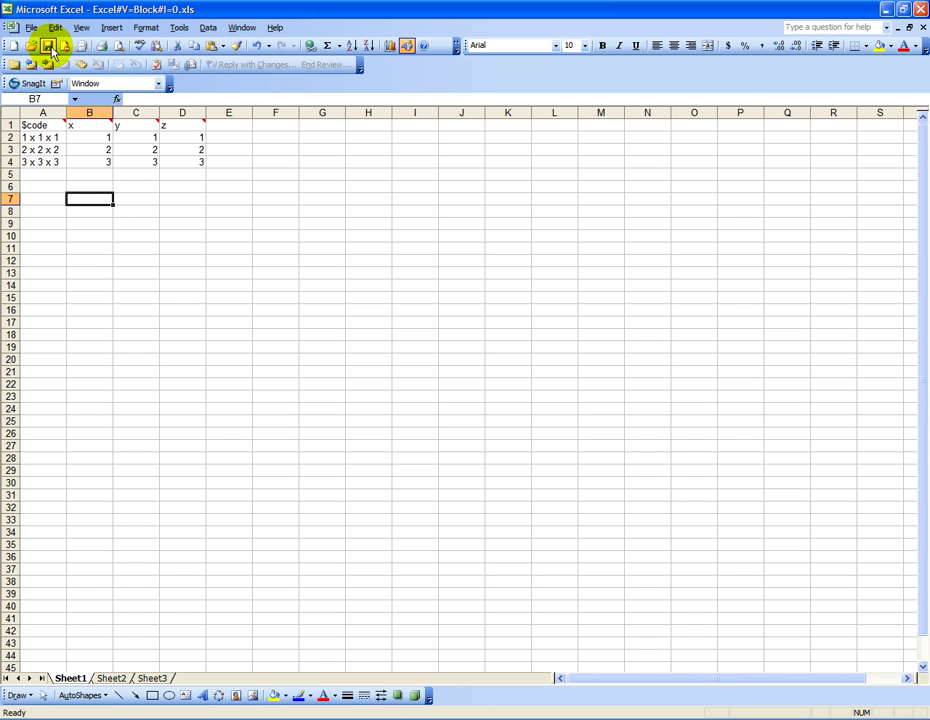
left_click(48, 45)
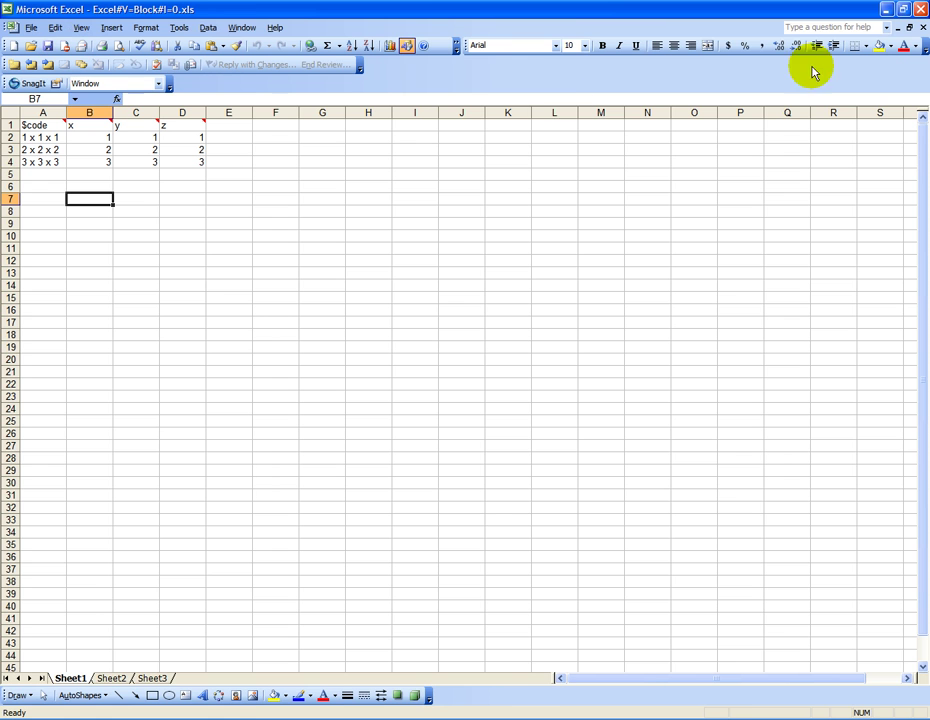
Close Excel and the Block document, then create a design document without a template
left_click(921, 9)
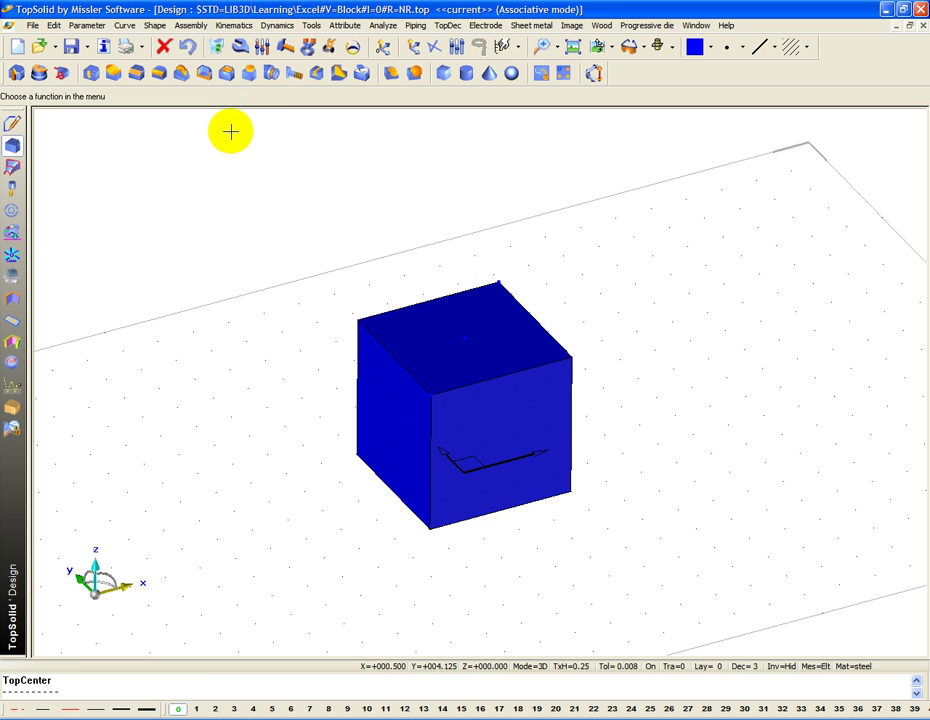
left_click(920, 25)
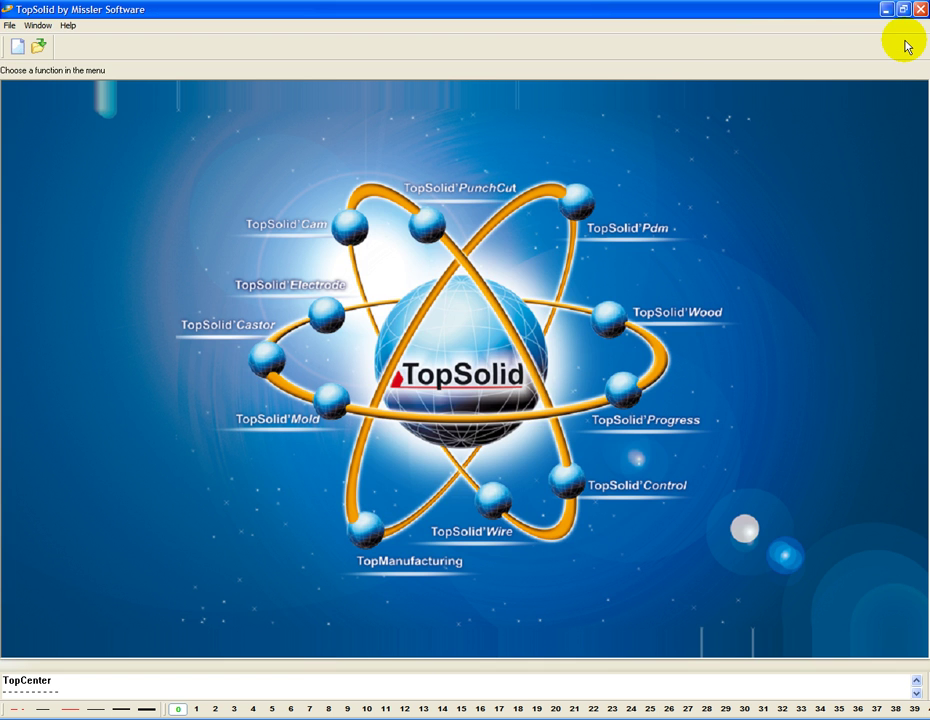
key("ctrl+n")
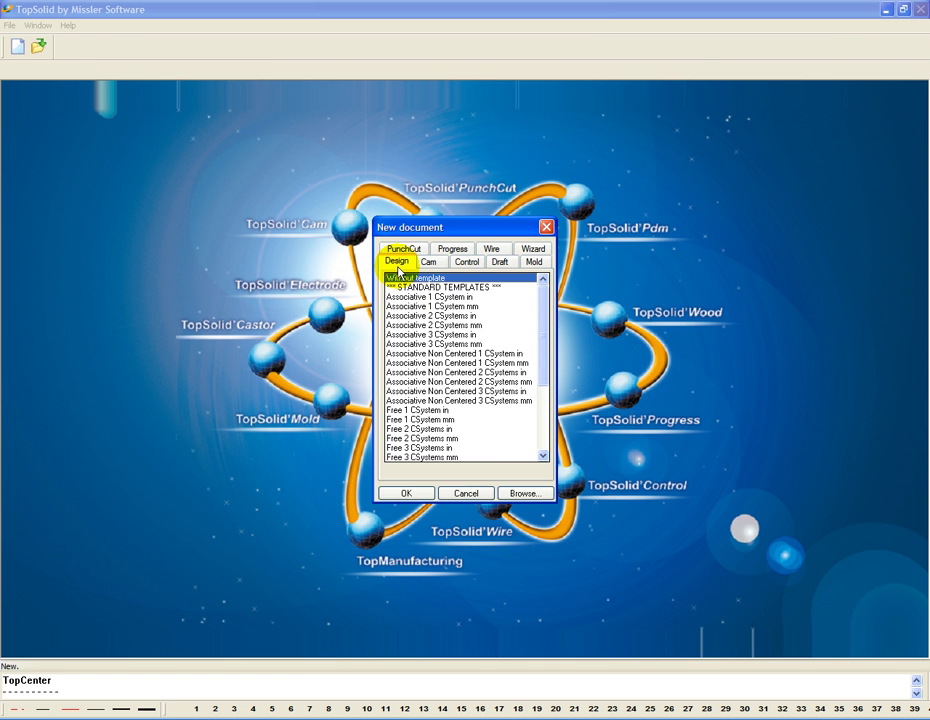
double_click(421, 305)
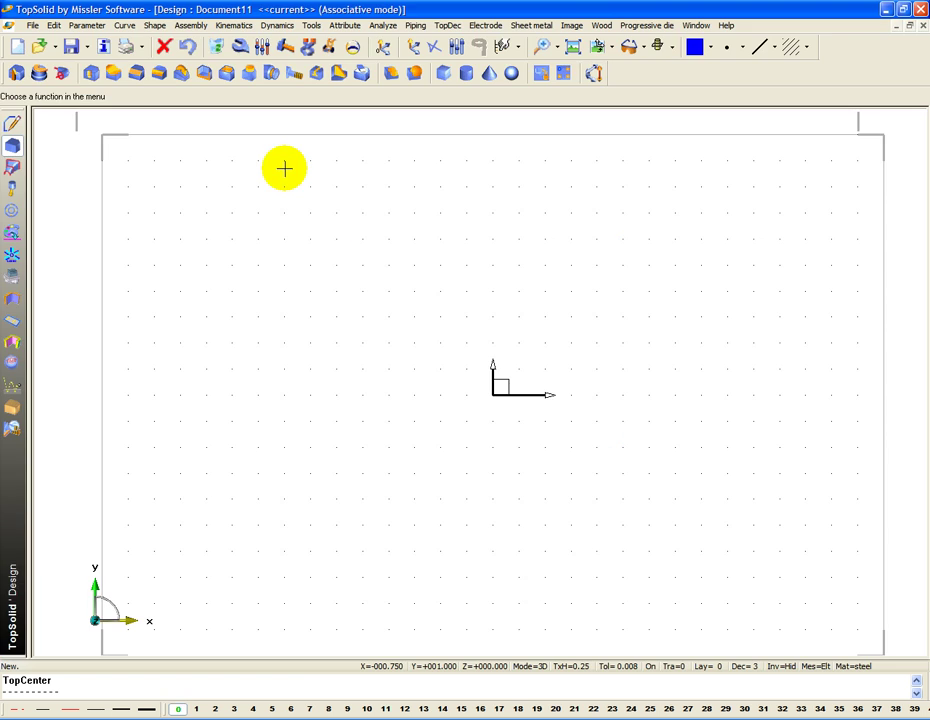
Include the Learning > Excel Block component with code 1 x 1 x 1, dismissing the antivirus alert
left_click(187, 27)
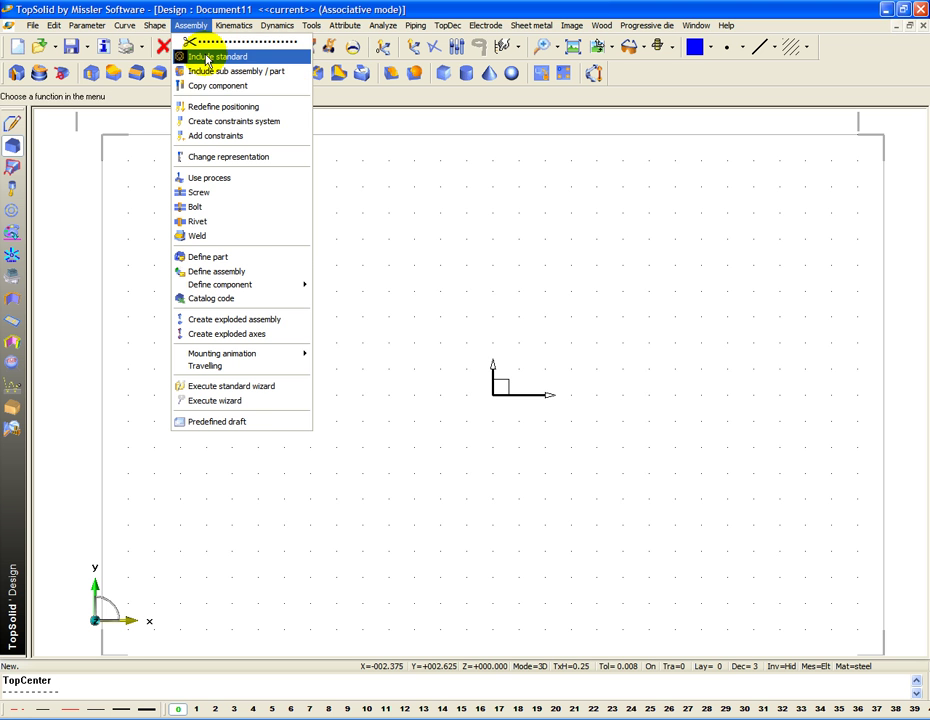
left_click(207, 37)
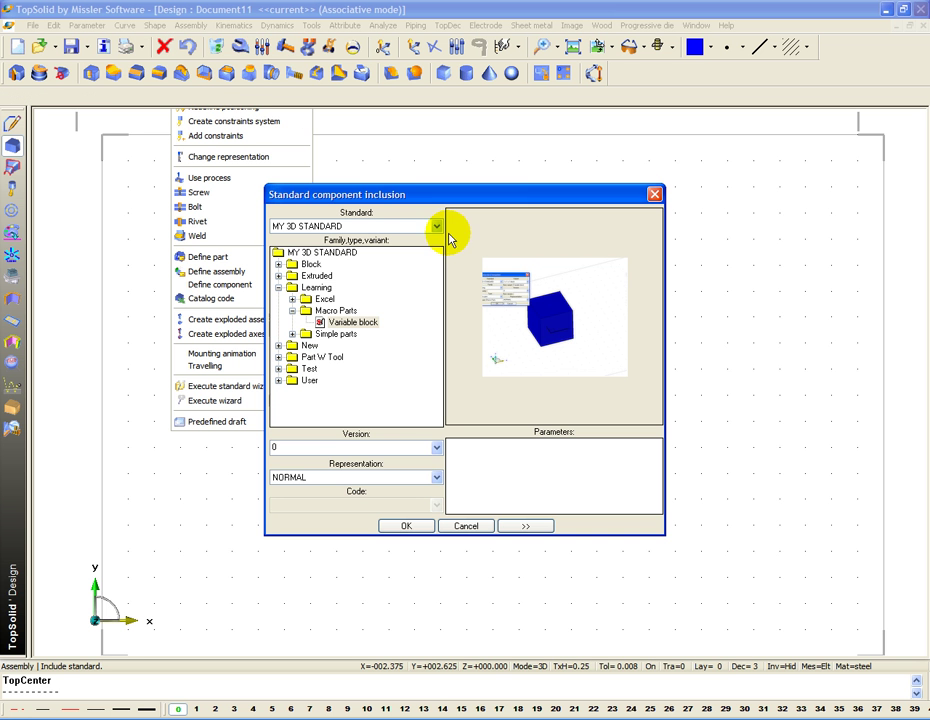
left_click(292, 299)
left_click(338, 311)
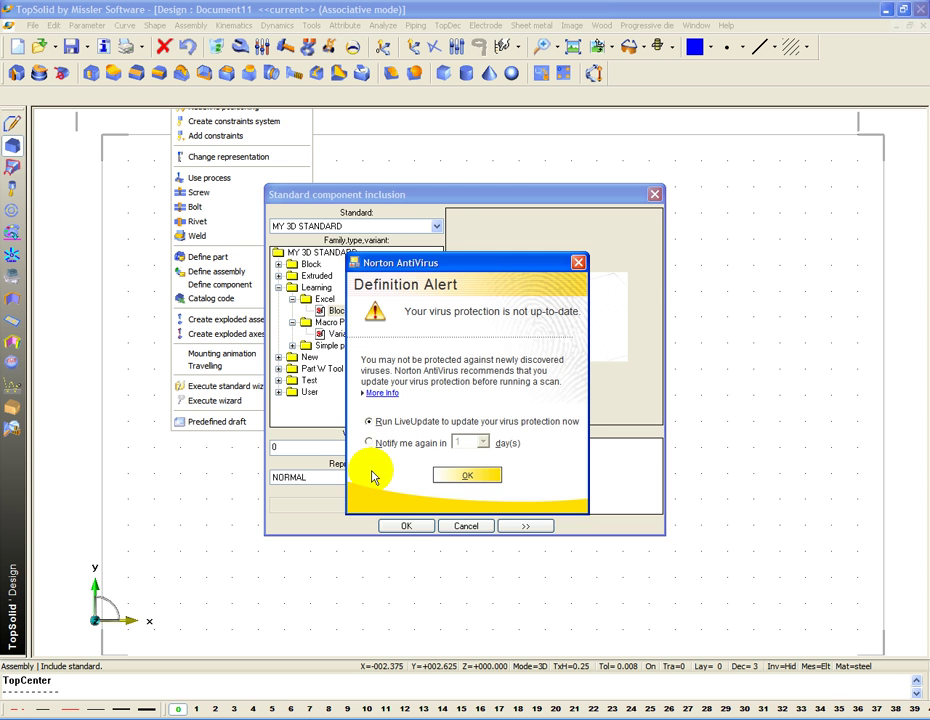
left_click(412, 443)
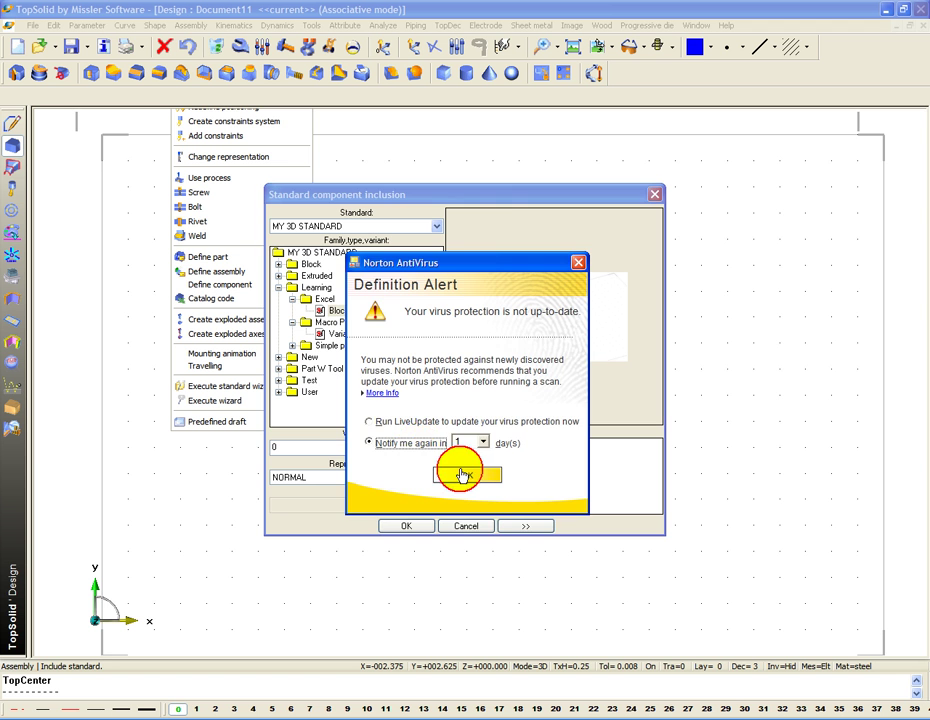
left_click(466, 475)
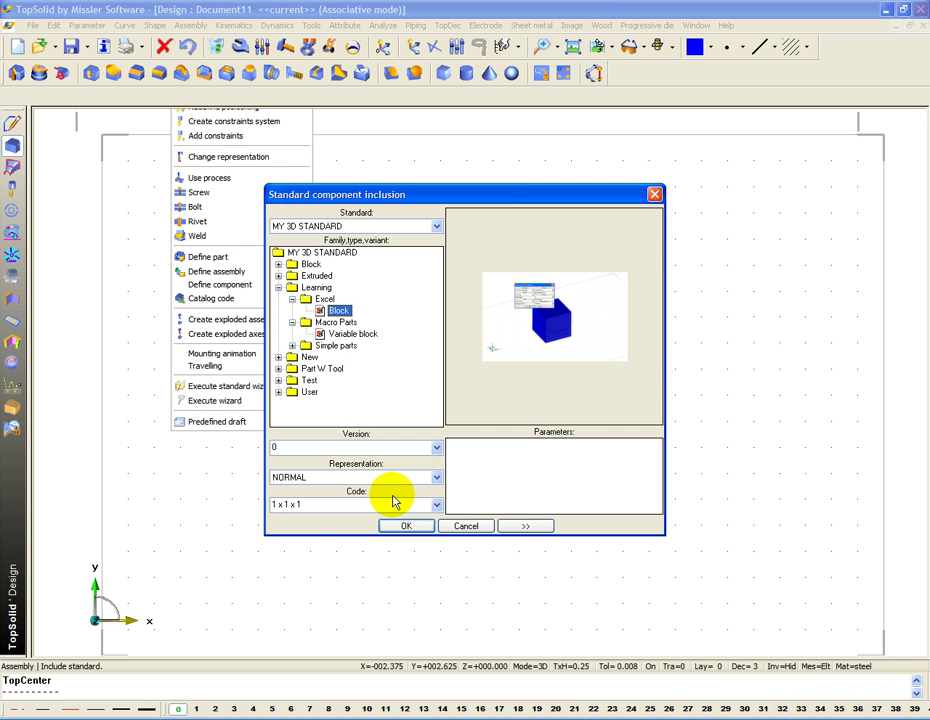
left_click(352, 506)
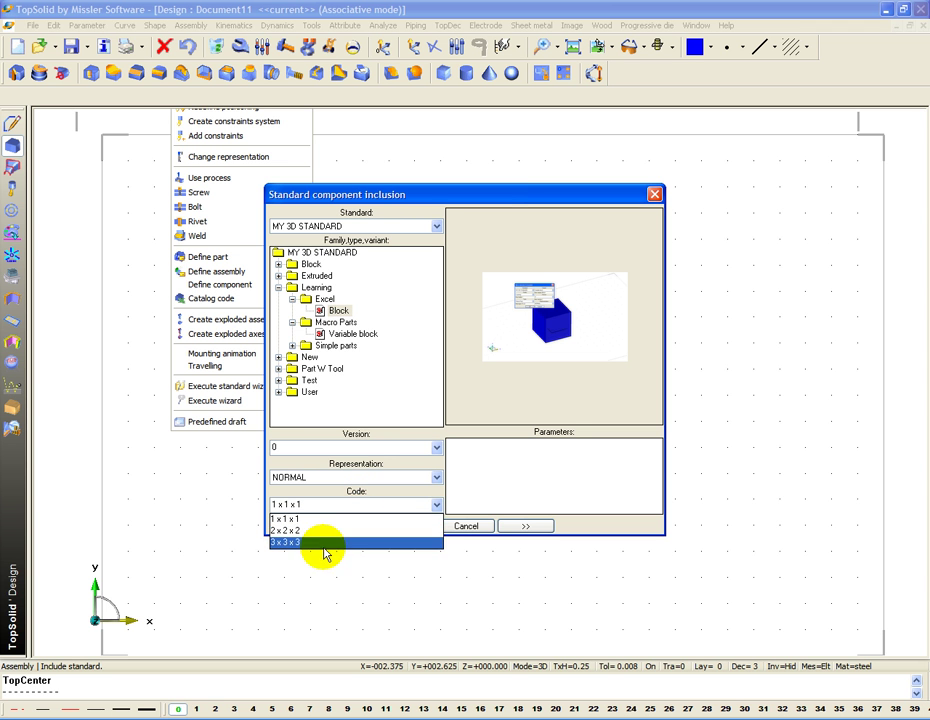
left_click(333, 520)
left_click(413, 530)
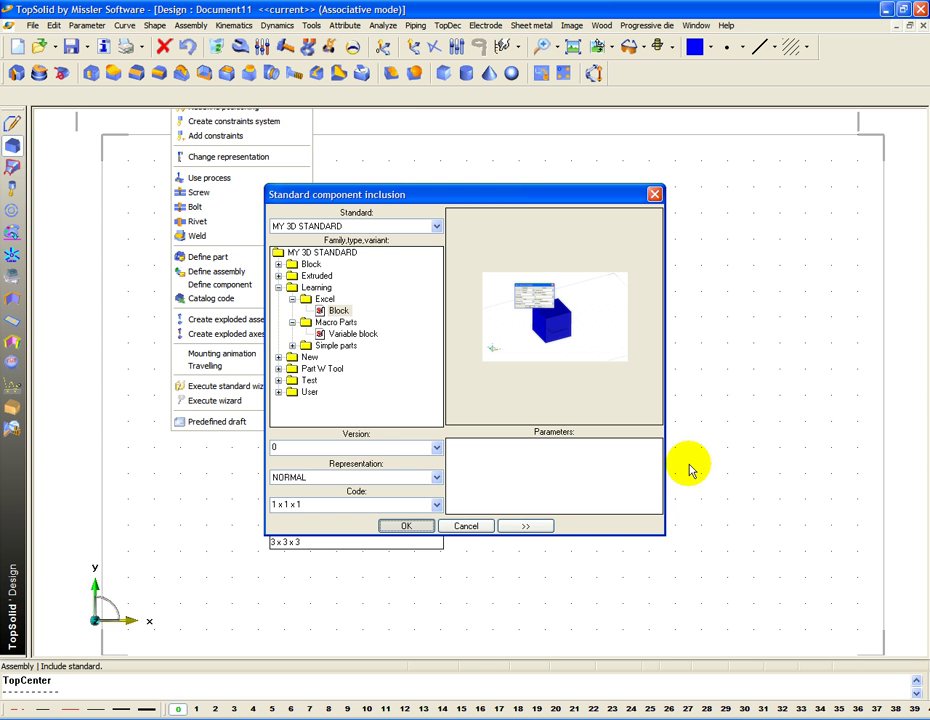
mouse_move(590, 365)
middle_mouse_down()
mouse_move(598, 285)
mouse_move(571, 370)
middle_mouse_up()
type("45")
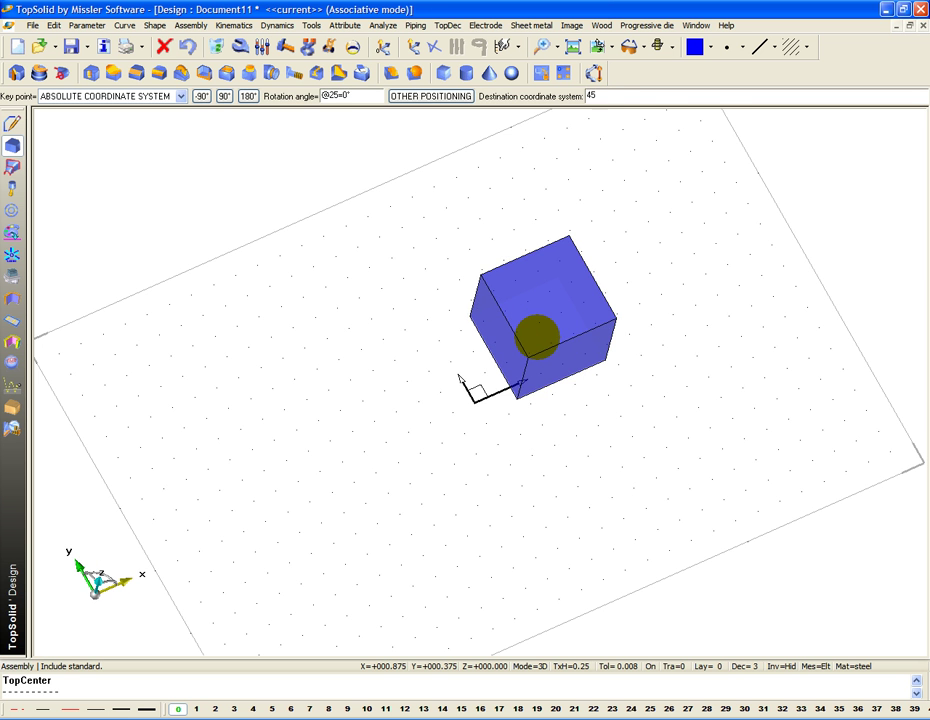
Set the block rotation to 0° and use TOPCENTER as its key point
key("Return")
type("0")
key("Return")
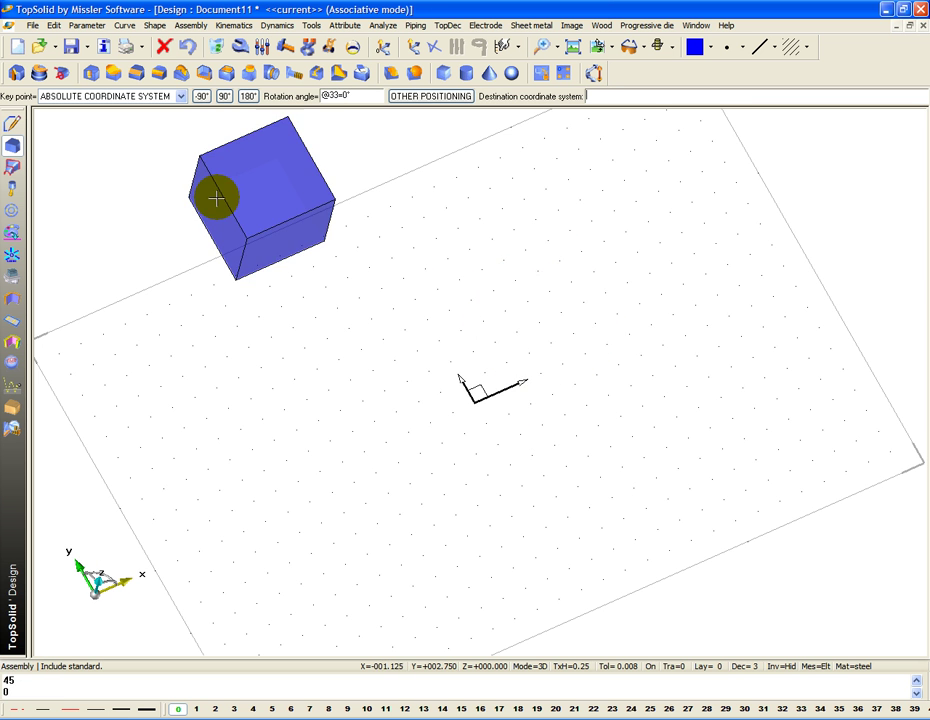
left_click(181, 97)
left_click(172, 119)
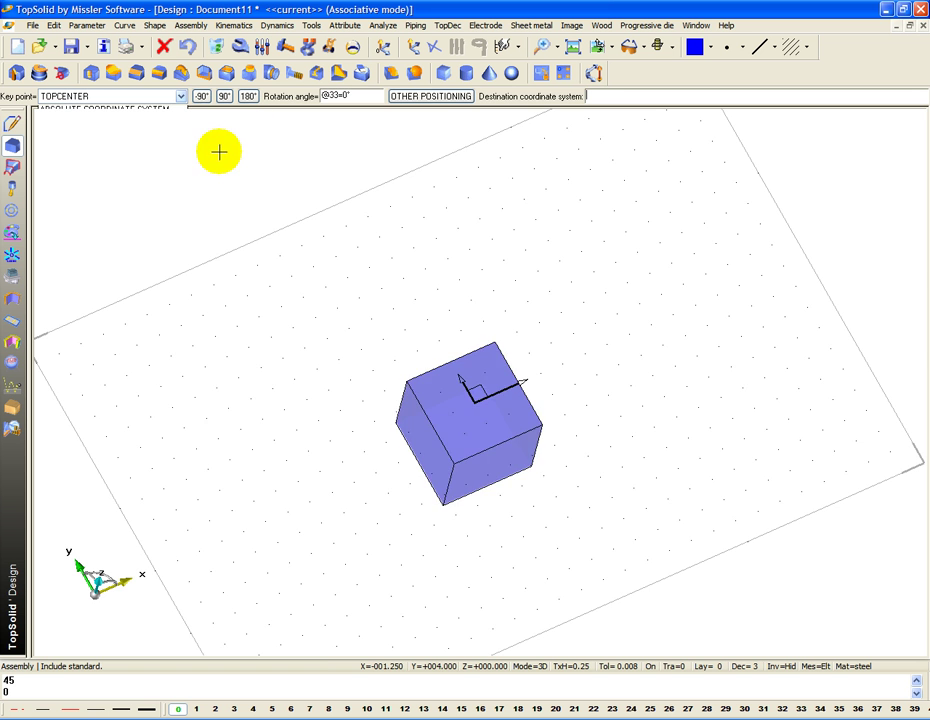
Place the 1 x 1 x 1 block on the plane near the origin and end insertion
mouse_move(332, 328)
middle_mouse_down()
mouse_move(330, 277)
mouse_move(343, 245)
middle_mouse_up()
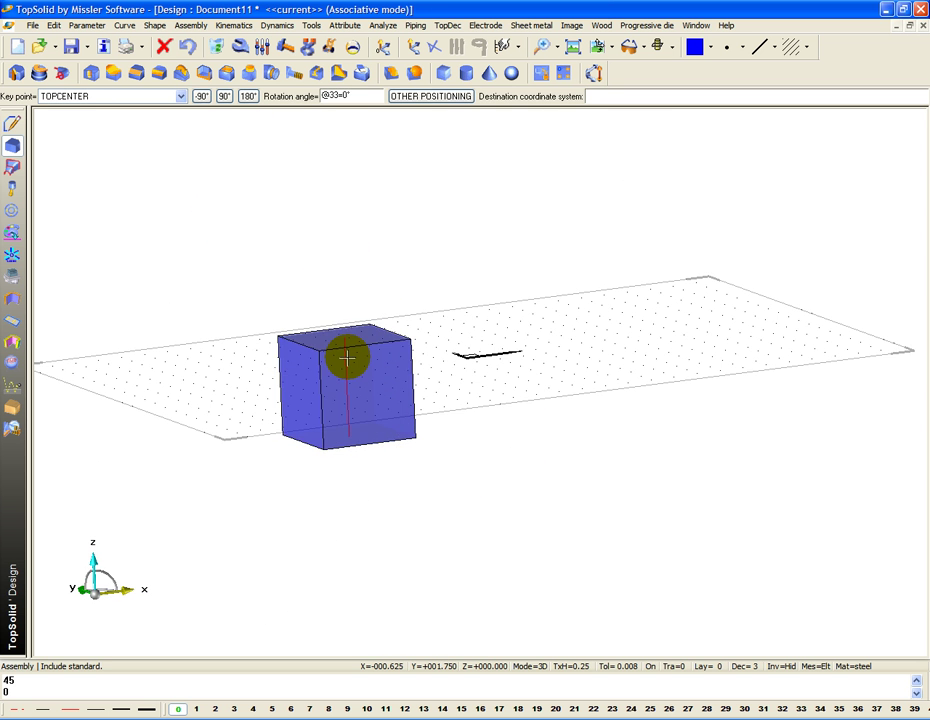
left_click(349, 349)
mouse_move(511, 311)
middle_mouse_down()
mouse_move(524, 292)
mouse_move(540, 340)
middle_mouse_up()
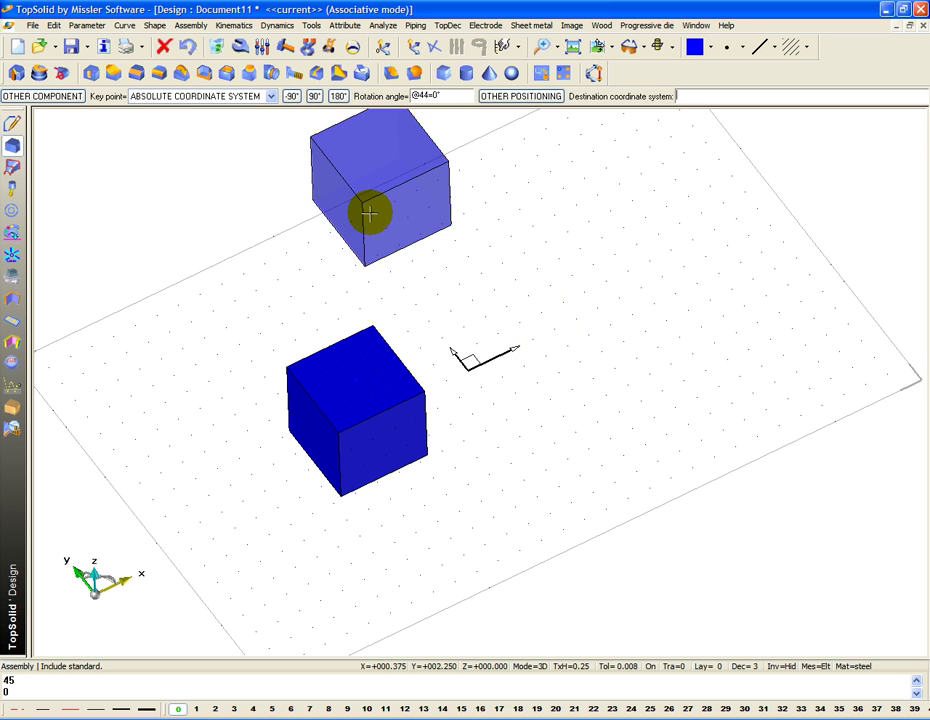
key("Escape")
left_click(243, 49)
type("now lets modify the component")
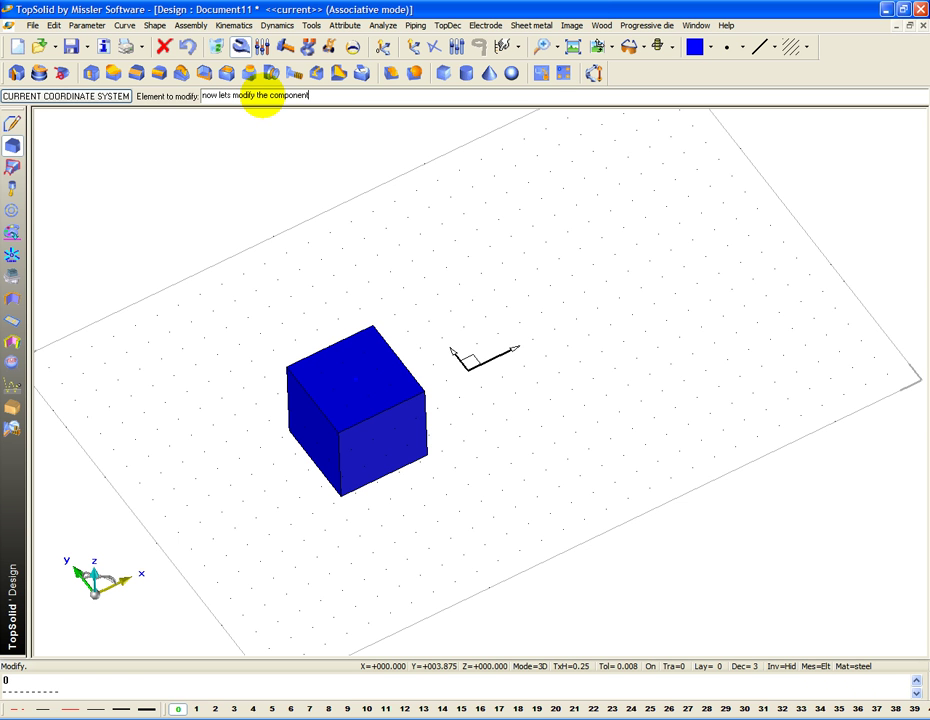
Change the cube's catalog code to 2 x 2 x 2, then to 3 x 3 x 3
left_click(380, 376)
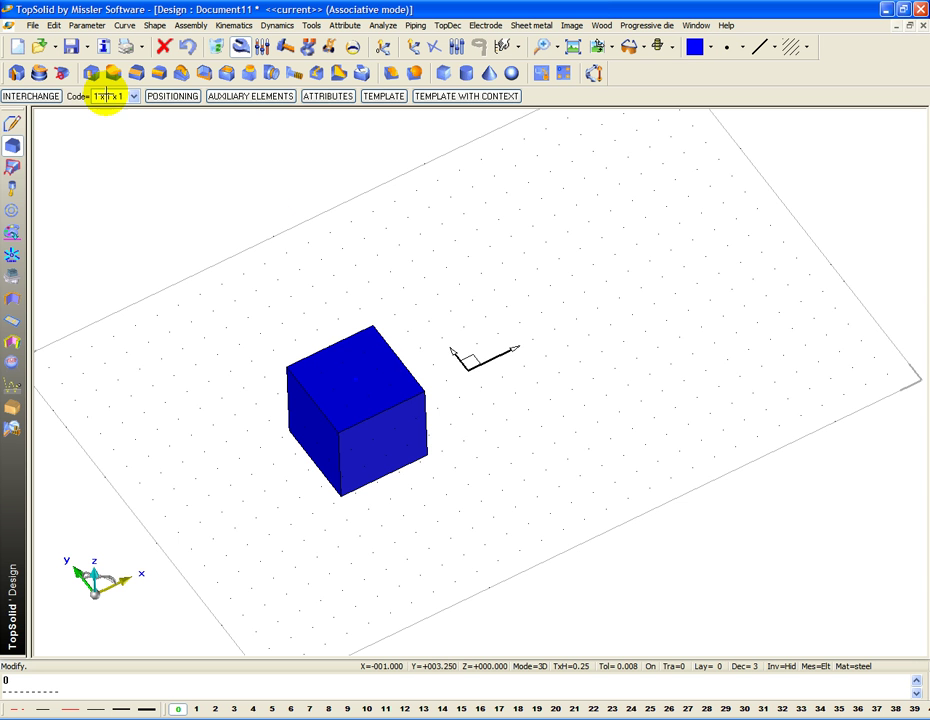
left_click(132, 97)
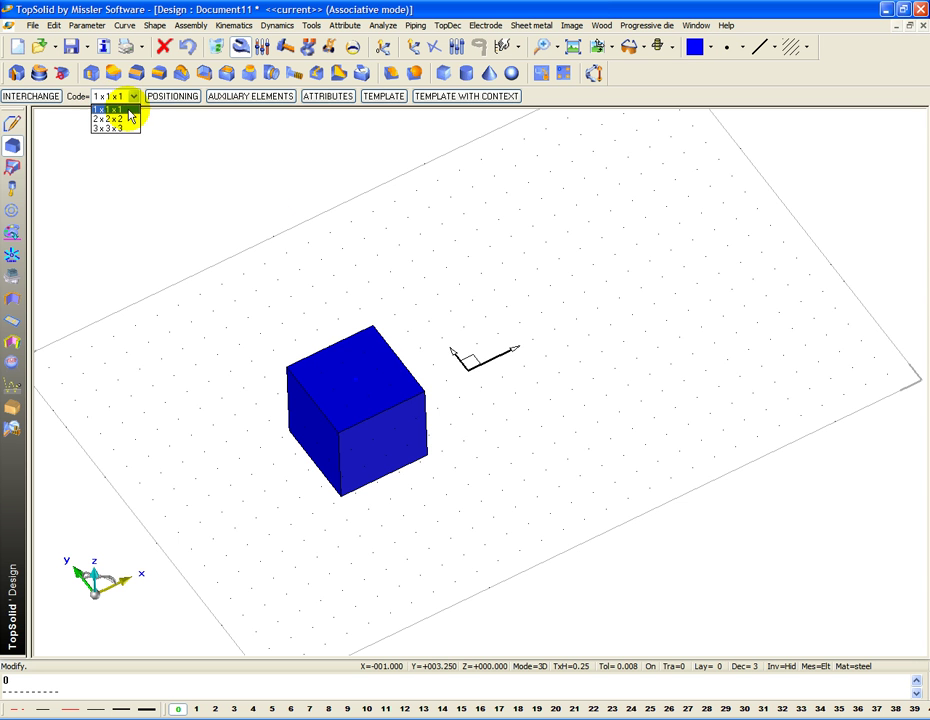
left_click(118, 118)
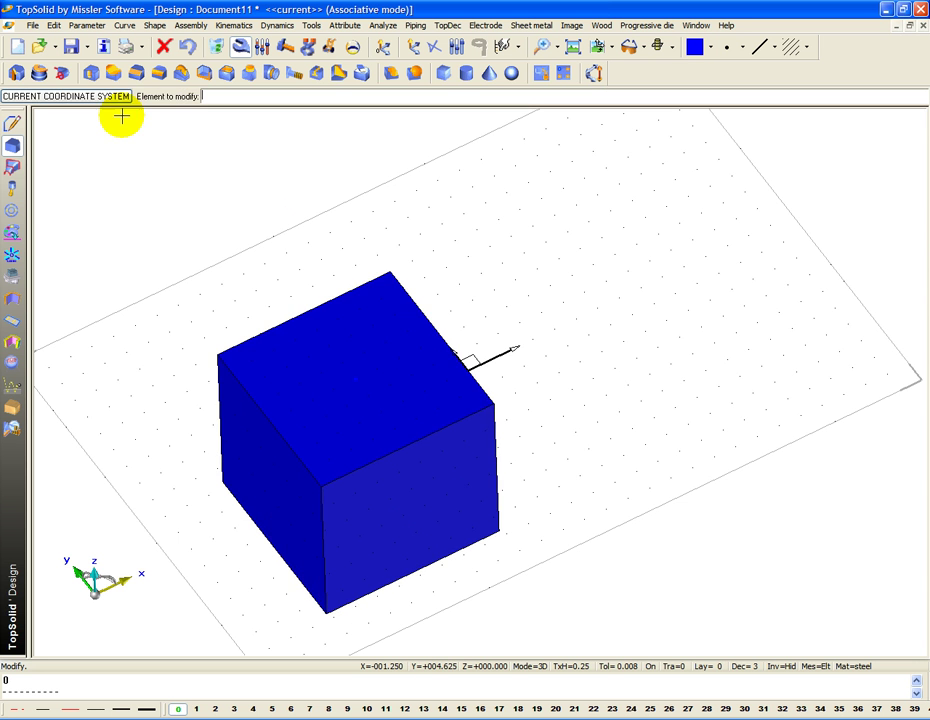
left_click(360, 321)
left_click(133, 97)
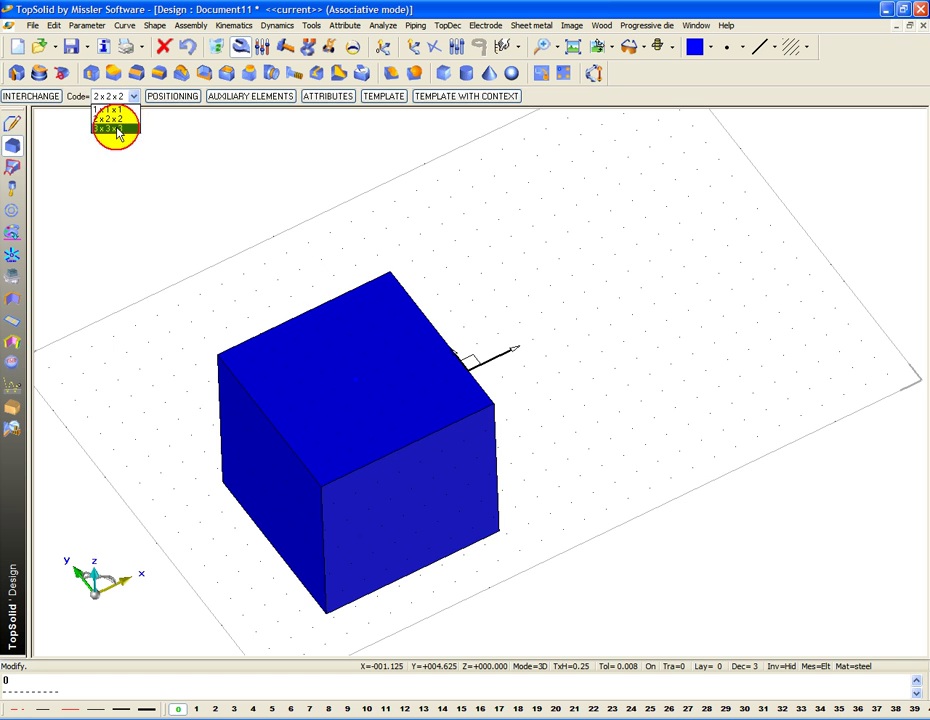
left_click(118, 128)
Reposition the enlarged cube with the absolute coordinate system as its origin key element
left_click(405, 295)
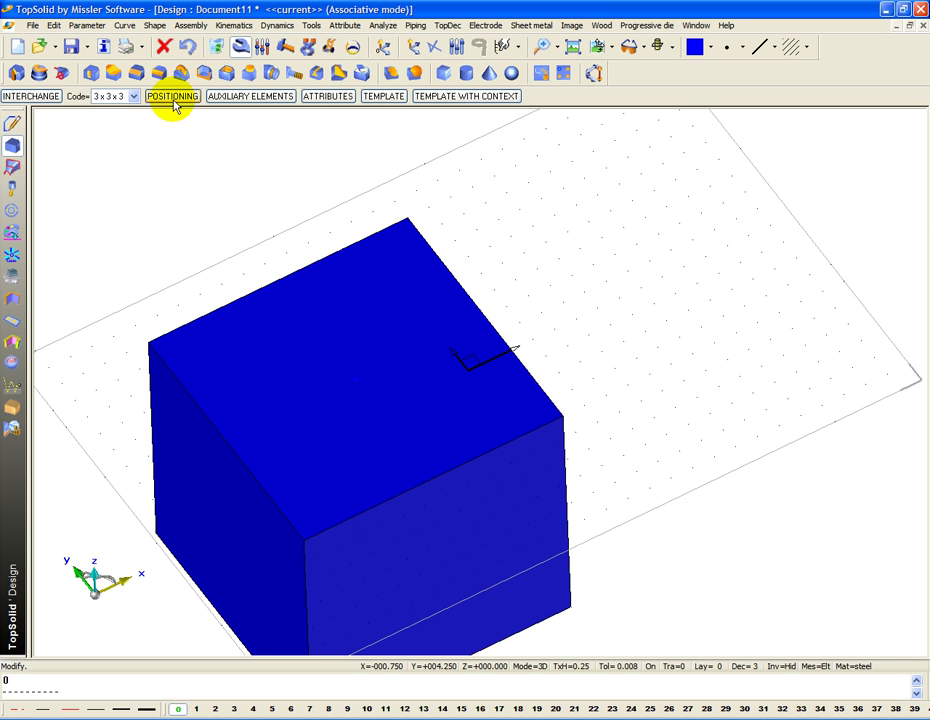
left_click(173, 96)
left_click(173, 97)
left_click(173, 108)
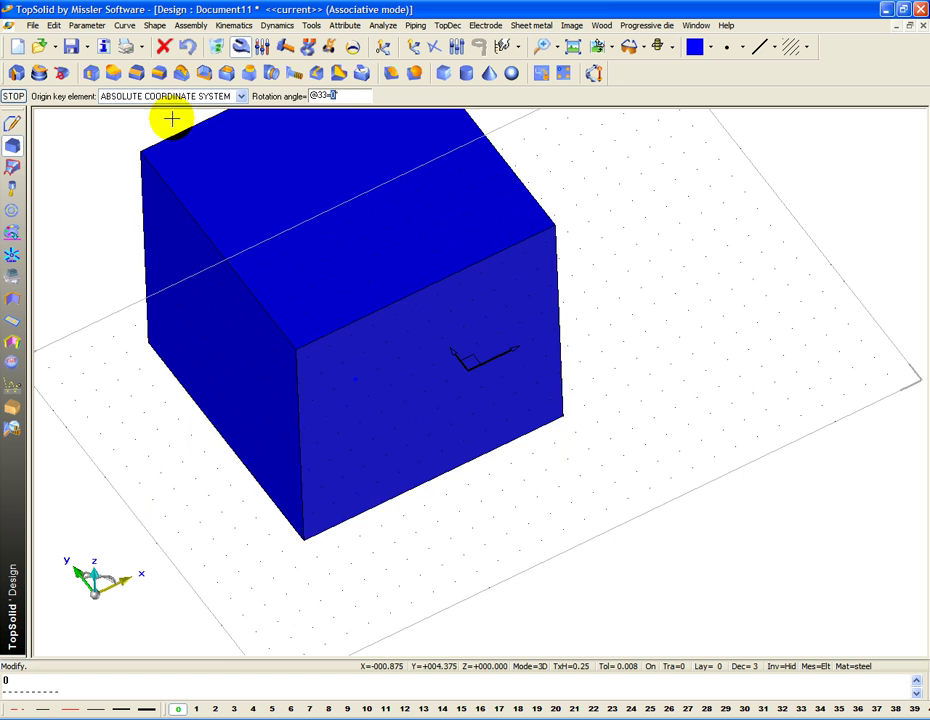
scroll(394, 353, "down", 2)
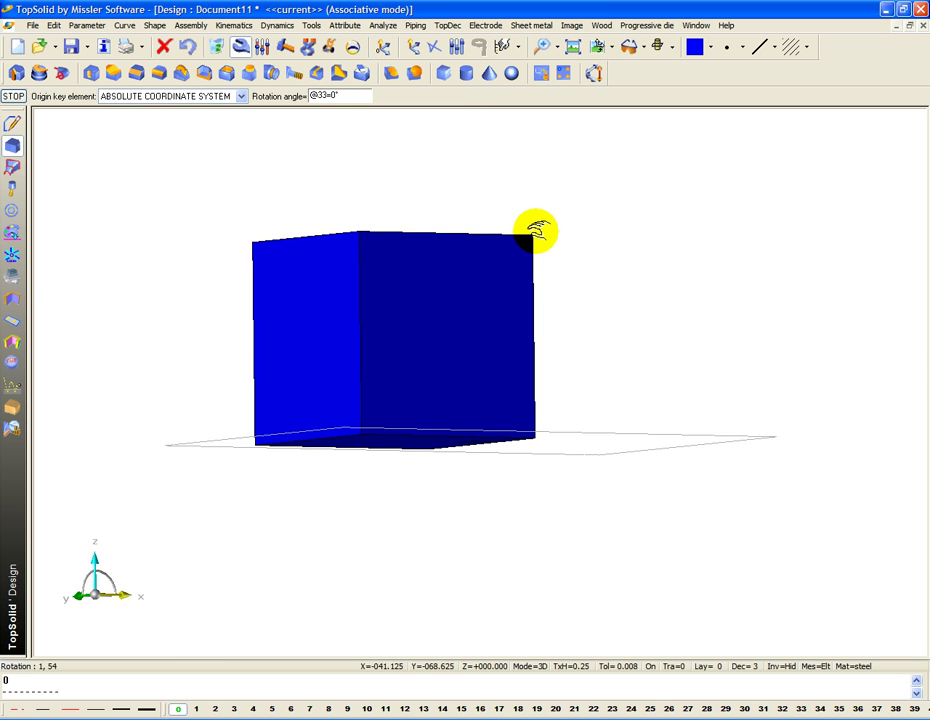